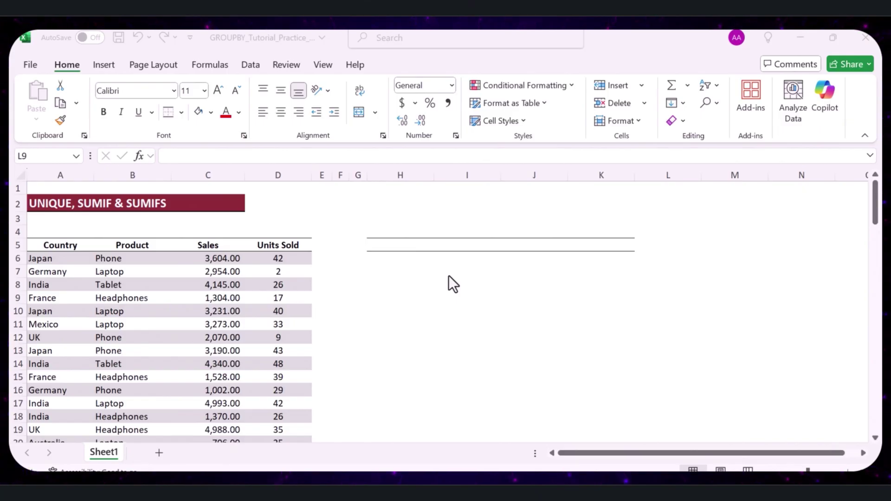
Copy the Country and Sales headers from A5 and C5 into H5:I5
left_click(60, 311)
left_click(60, 245)
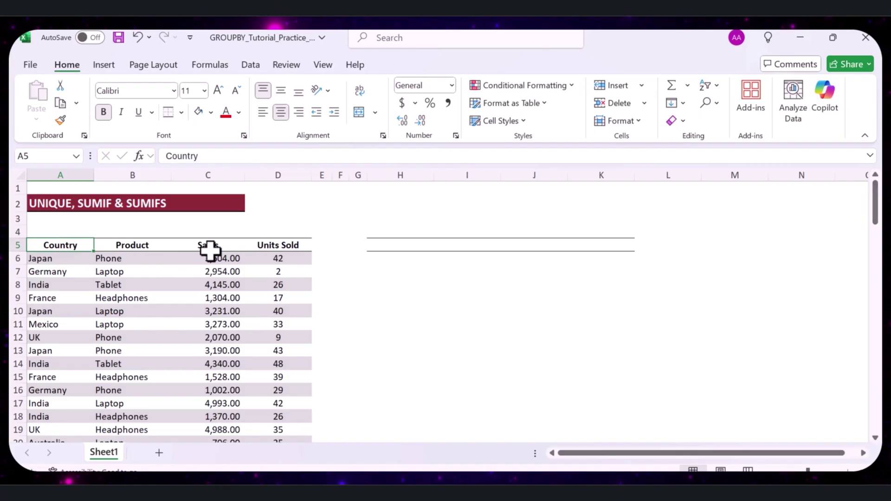
left_click(227, 246, "ctrl")
key("ctrl+c")
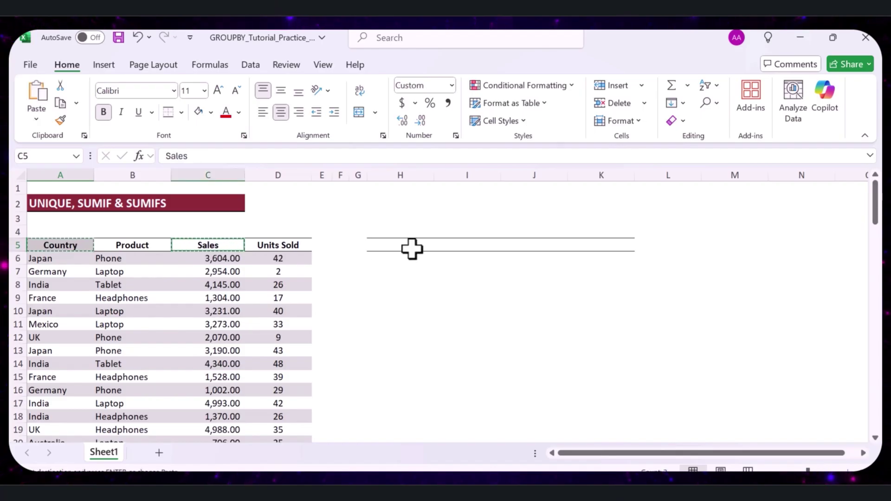
left_click(400, 245)
key("ctrl+v")
left_click(467, 298)
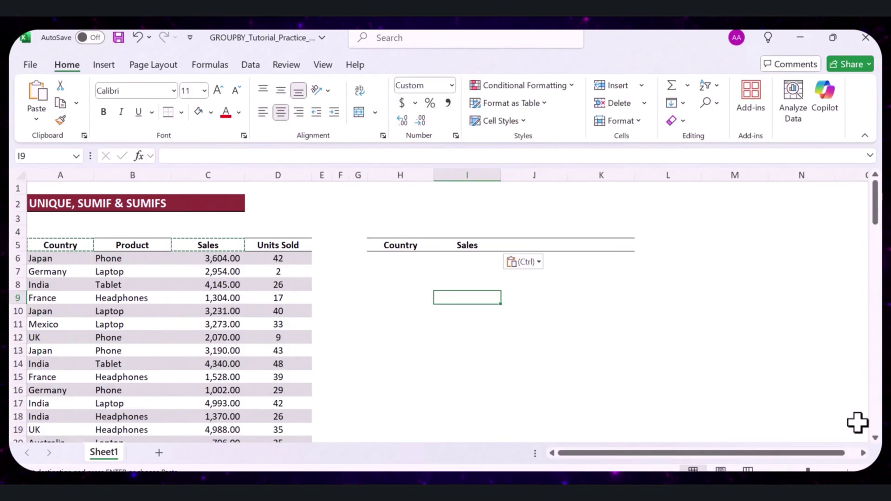
left_click(449, 310)
List the eight distinct countries in H6 with =UNIQUE(A6:A25)
left_click(405, 258)
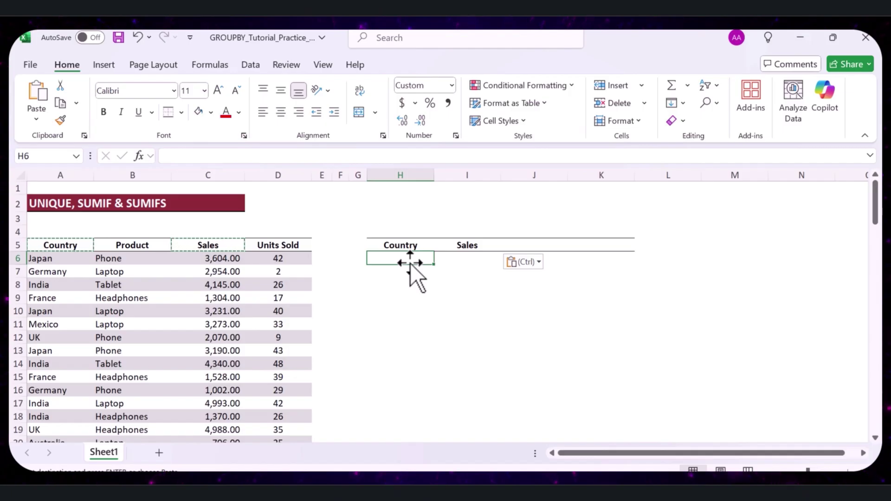
type("=")
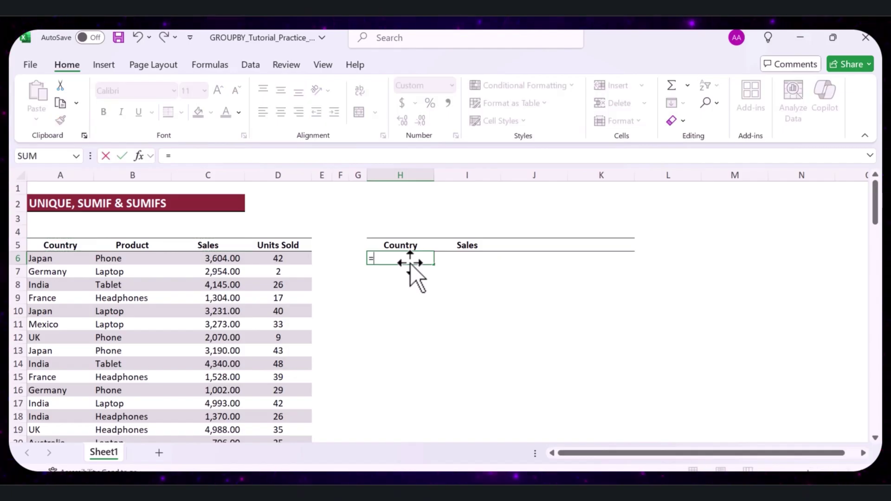
type("UNIQUE(")
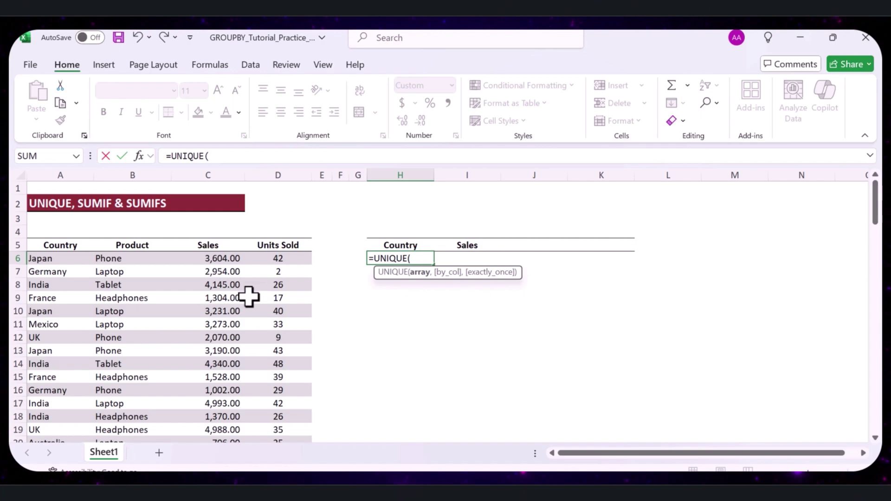
left_click(58, 258)
key("ctrl+shift+Down")
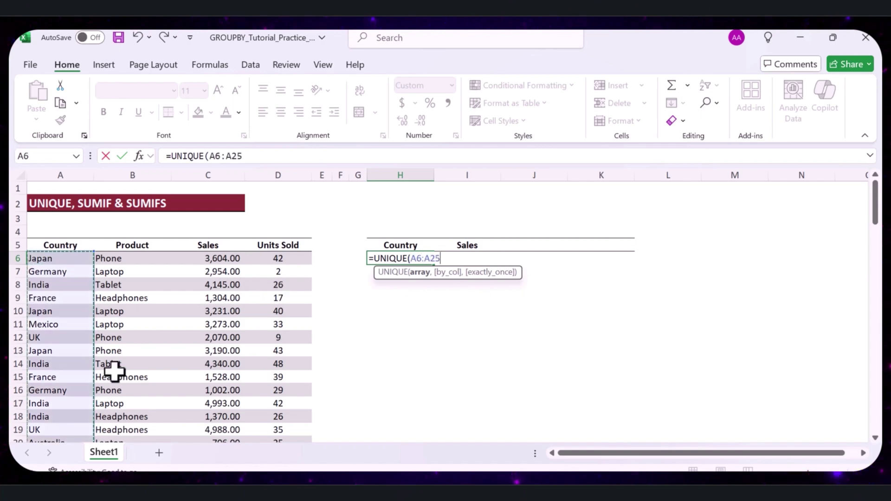
type(")")
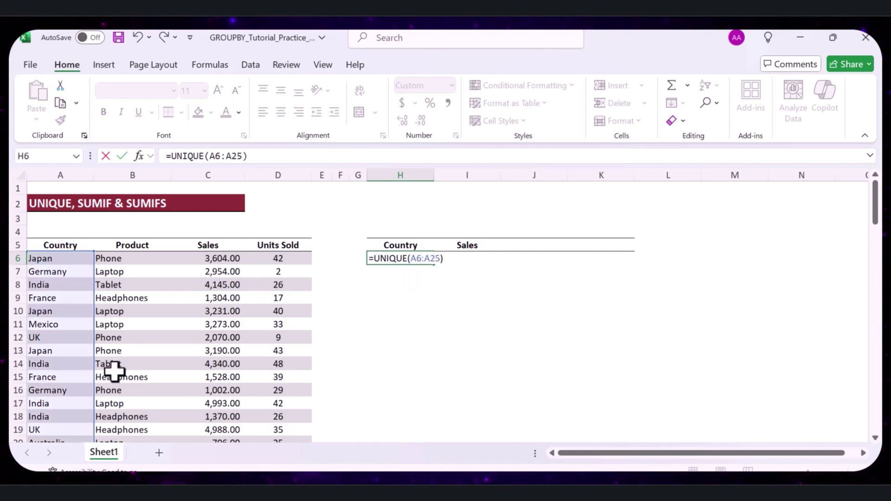
key("Return")
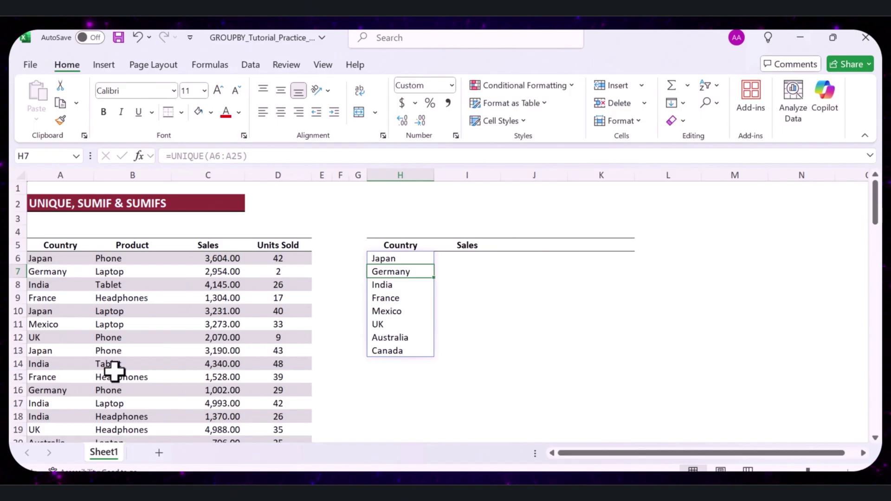
key("Right")
Total each country's sales in I6:I13 with =SUMIF(A6:A25,H6,C6:C25), e.g. Japan 10,025.00
left_click(456, 254)
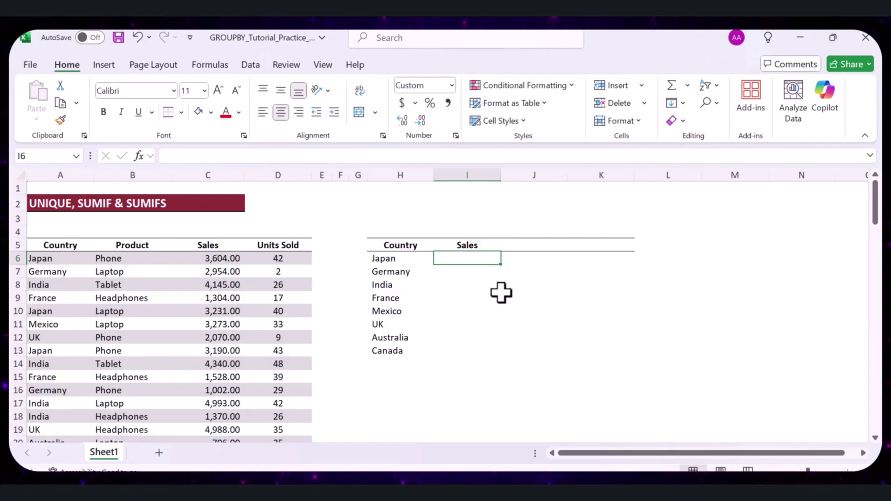
type("=SUMIF(")
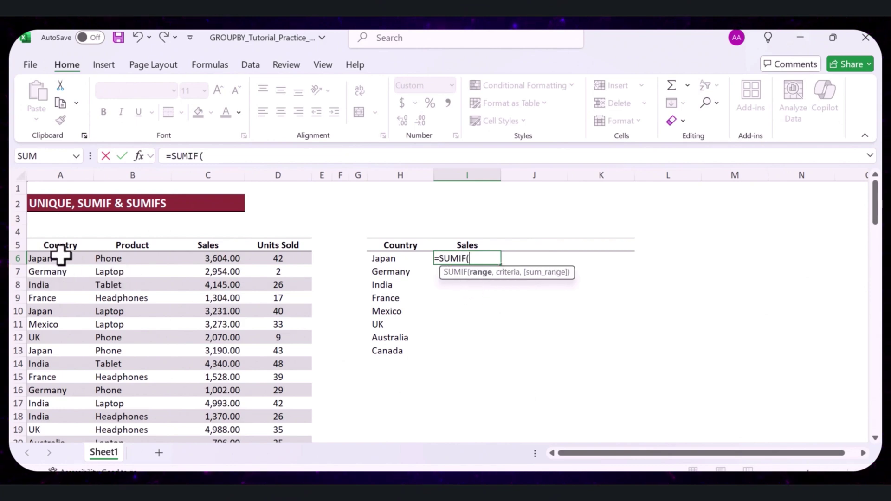
left_click_drag(60, 253, 77, 441)
type(",")
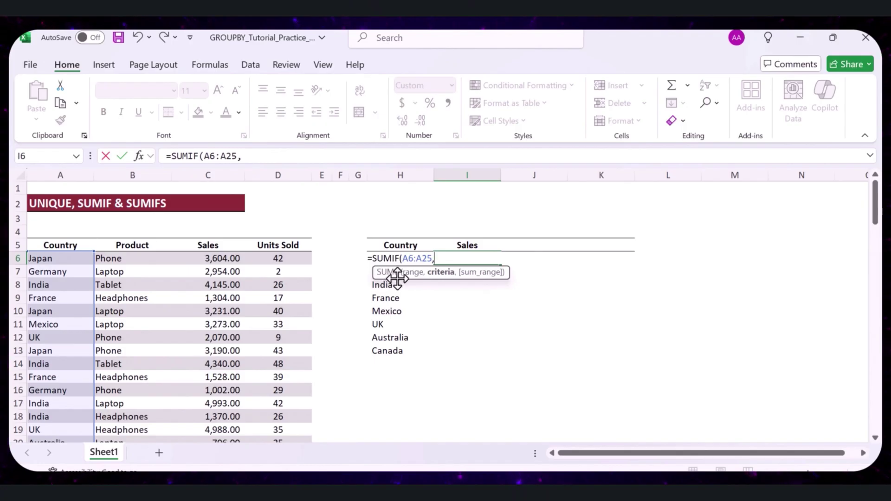
left_click(376, 283)
key("Up")
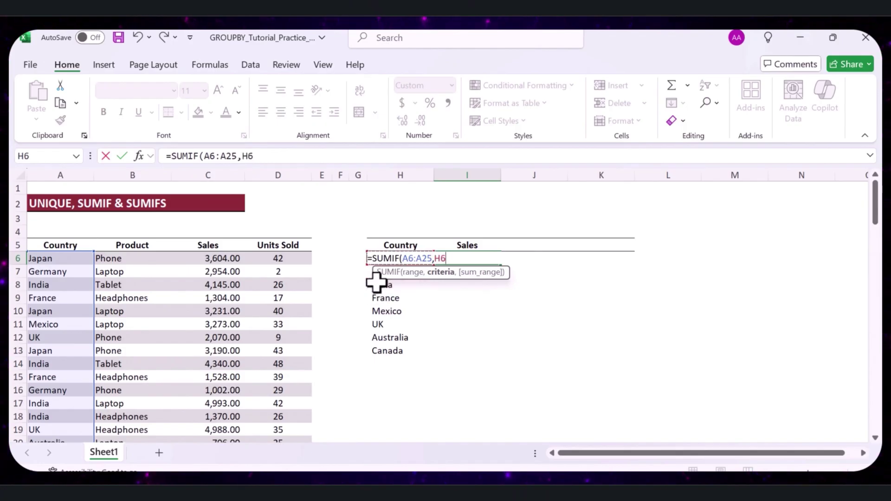
type(",")
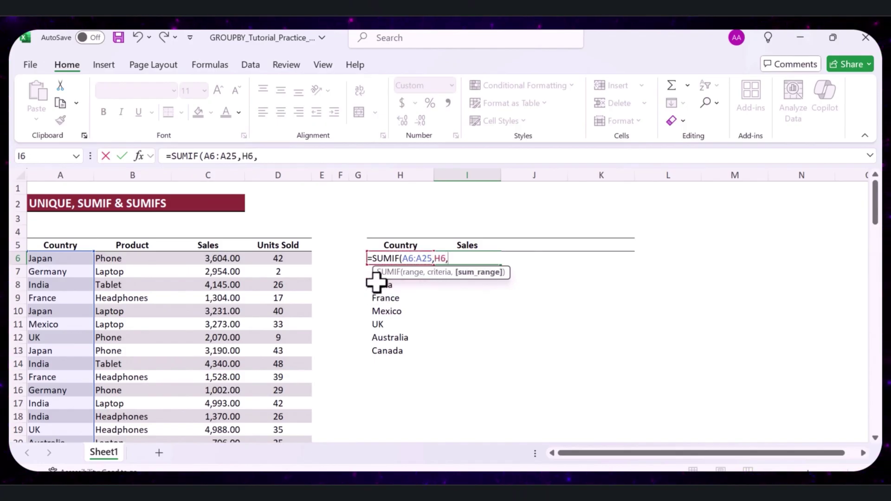
left_click(220, 255)
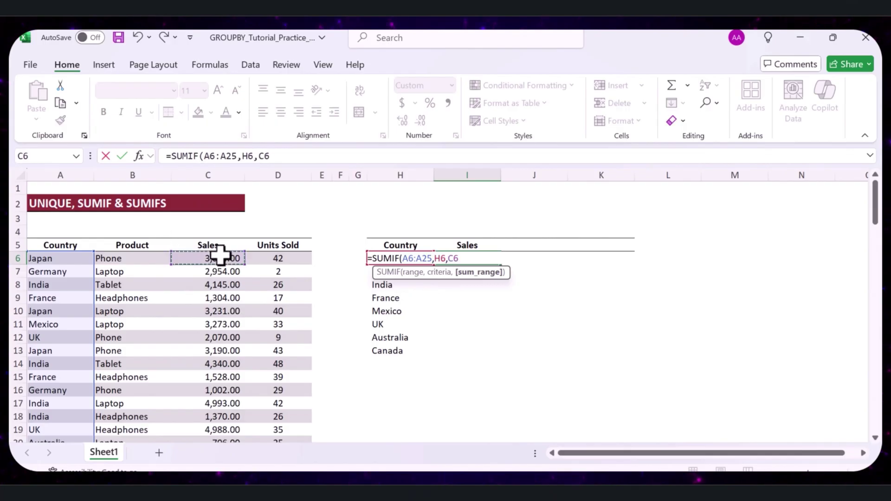
left_click_drag(220, 255, 231, 433)
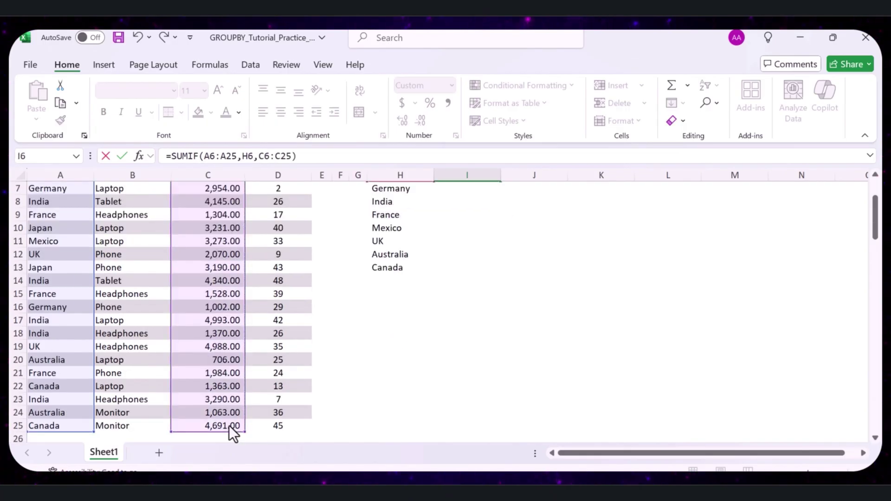
key("ctrl+Return")
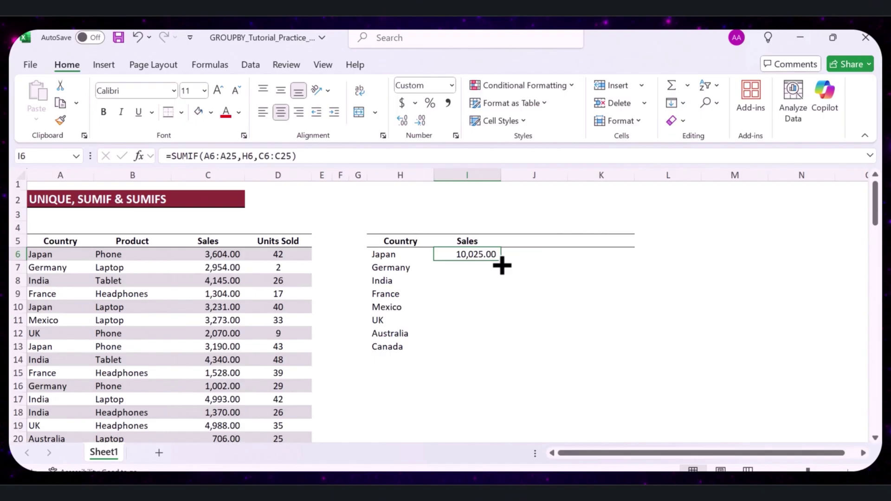
left_click_drag(502, 265, 499, 348)
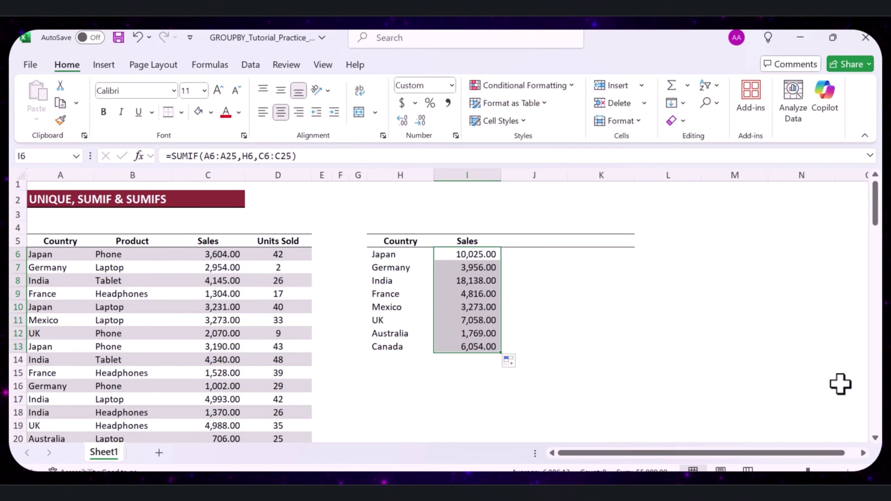
Clear the Sales column I and the country list in H6:H13
left_click(600, 333)
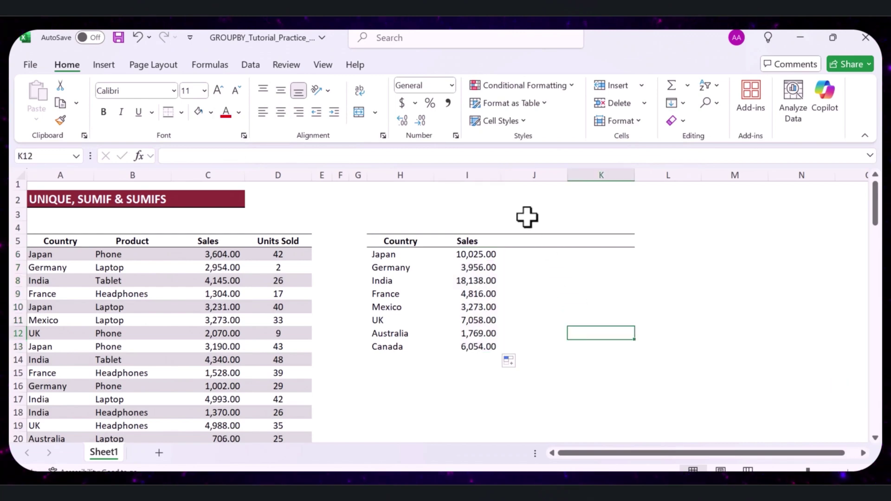
left_click(468, 171)
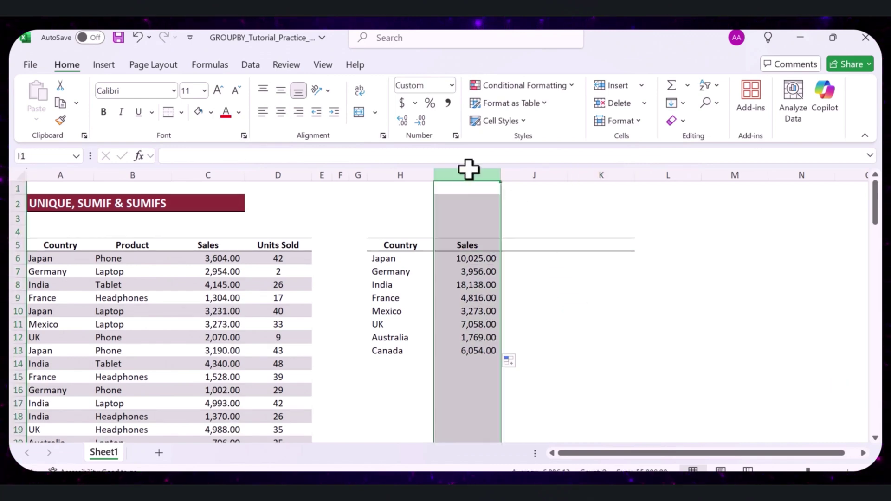
key("Delete")
left_click_drag(408, 258, 404, 324)
key("Delete")
Paste the Product and Sales headers into I5:J5 beside Country
left_click(146, 270)
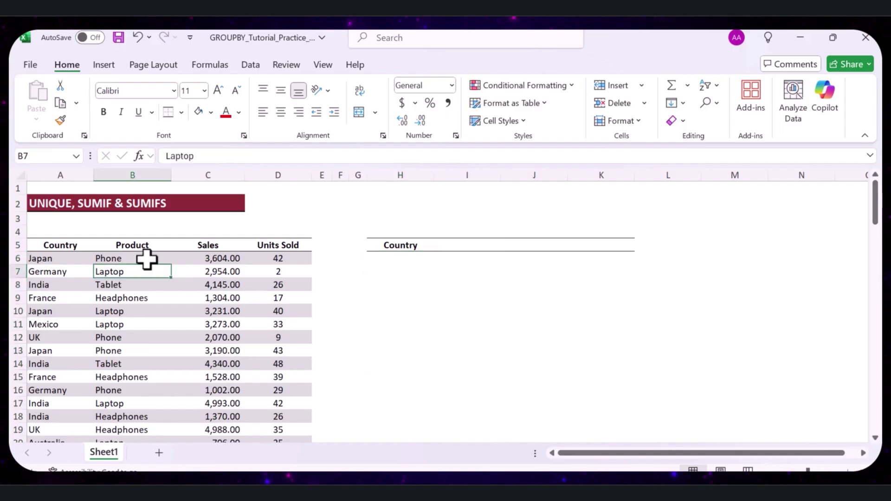
left_click_drag(140, 245, 186, 245)
key("ctrl+c")
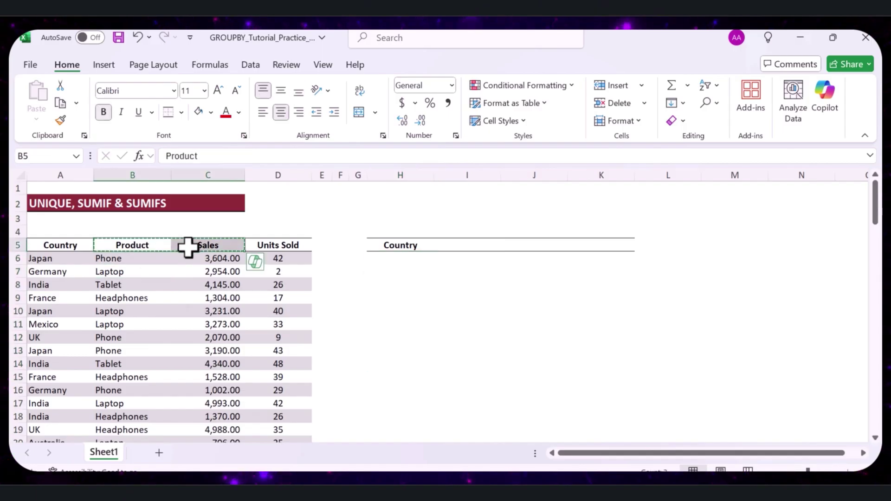
left_click(471, 247)
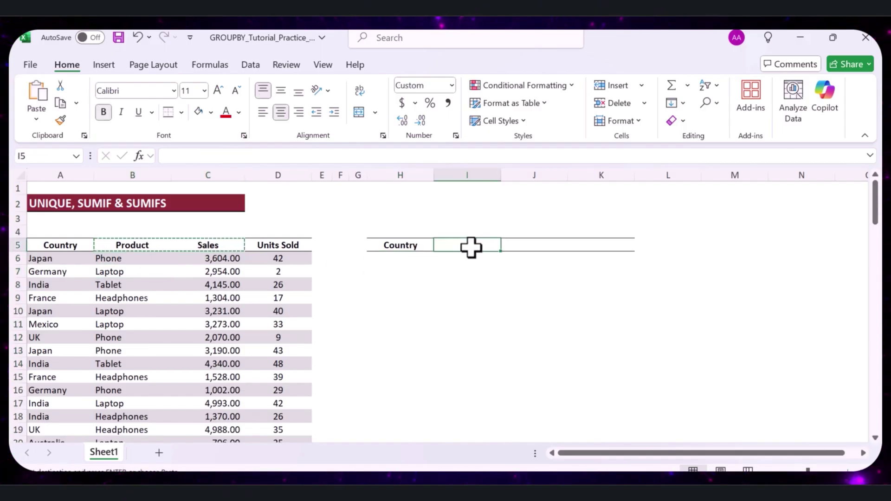
right_click(471, 248)
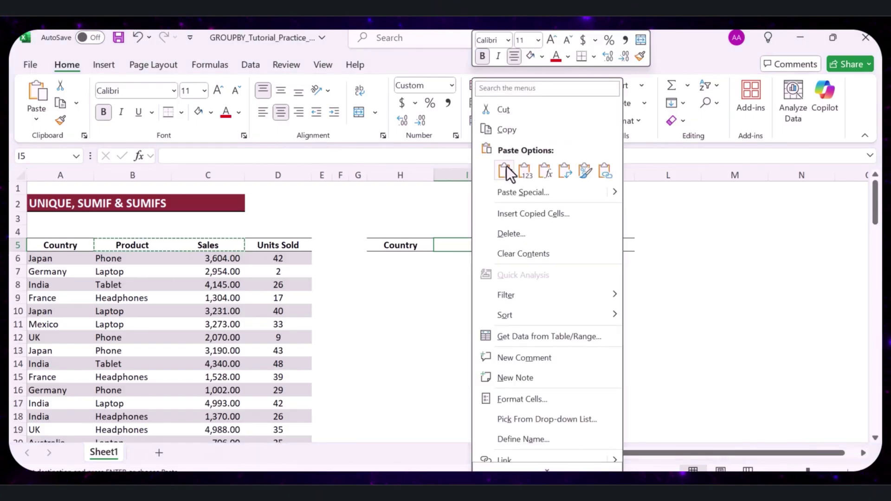
left_click(507, 170)
left_click(558, 302)
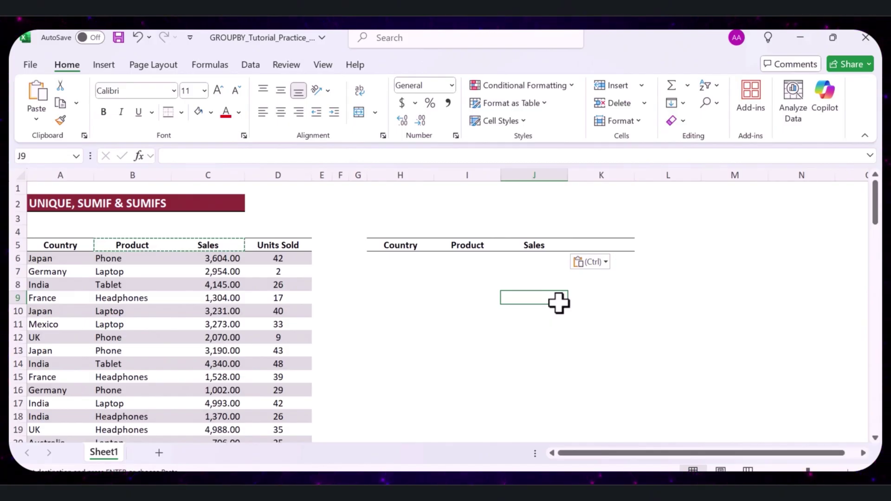
Spill the 16 unique Country–Product pairs into H6 with =UNIQUE(A6:B25)
left_click(383, 260)
type("=")
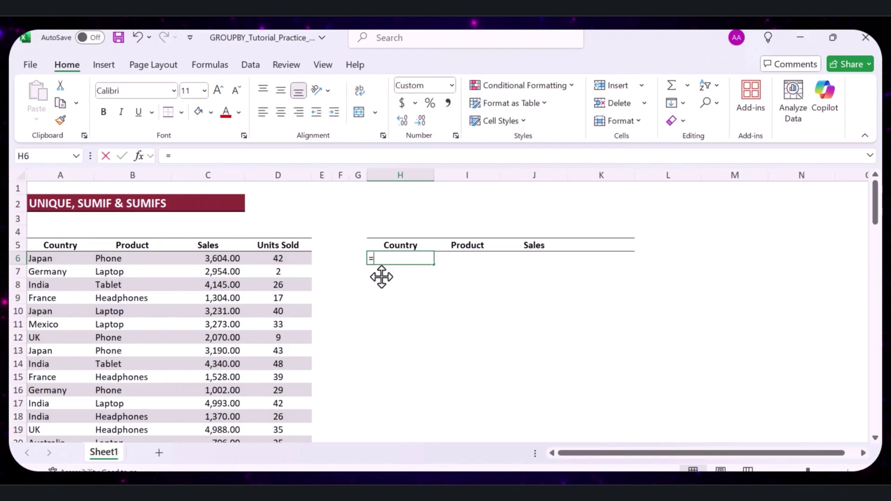
type("UNIQUE(")
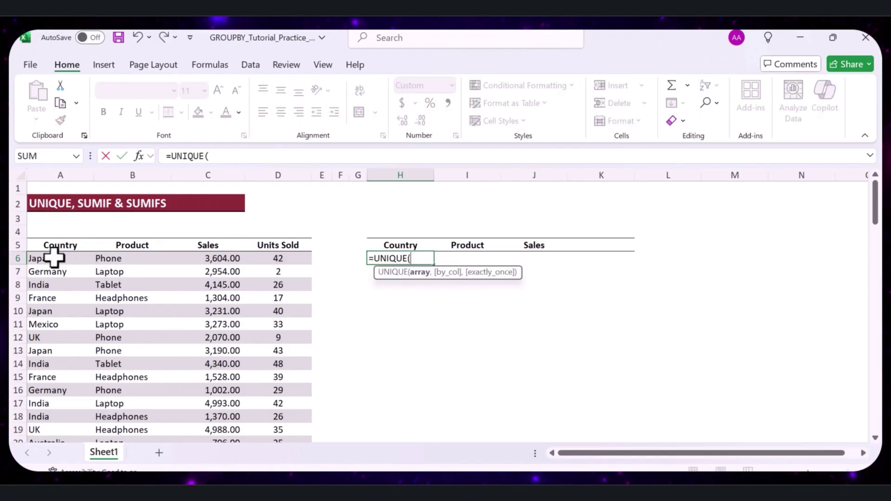
left_click_drag(50, 260, 133, 413)
type(")")
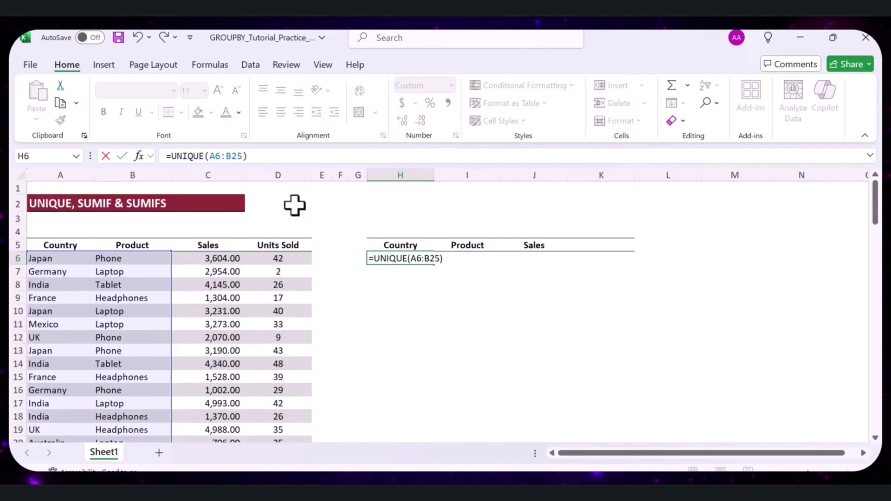
key("Return")
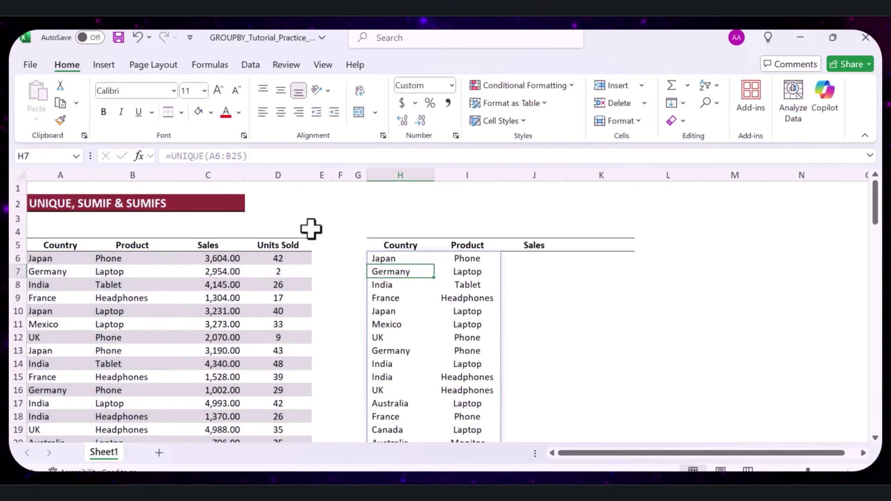
scroll(311, 229, "down", 1)
scroll(311, 229, "down", 1)
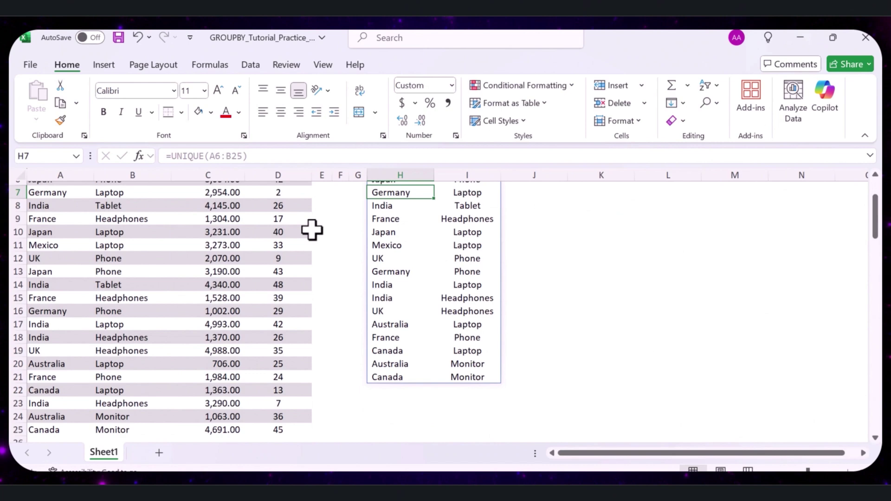
scroll(311, 230, "down", 1)
scroll(312, 230, "up", 3)
left_click(534, 259)
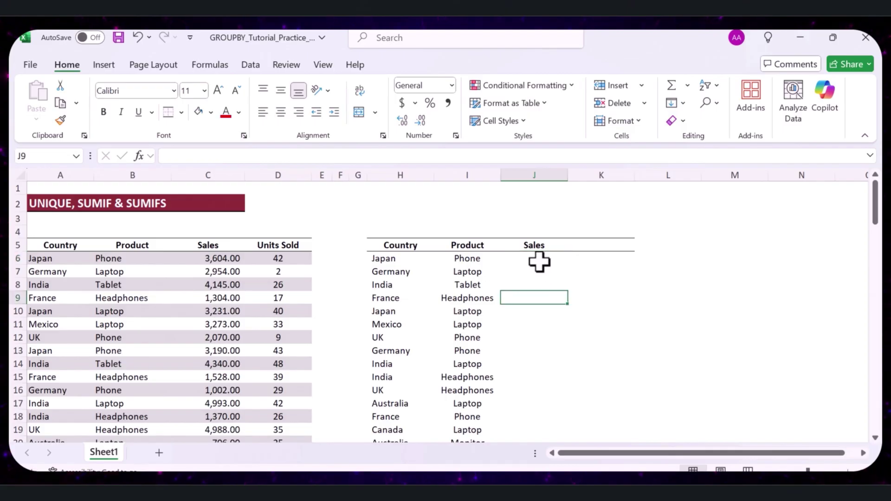
Enter =SUMIFS(C6:C25,A6:A25,H6,B6:B25,I6) in J6, giving 6794 for Japan Phone
type("=SUM")
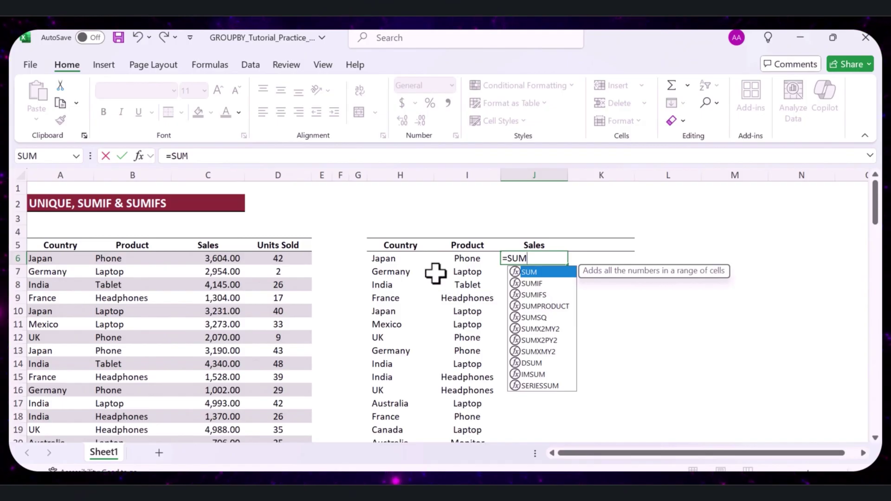
double_click(534, 295)
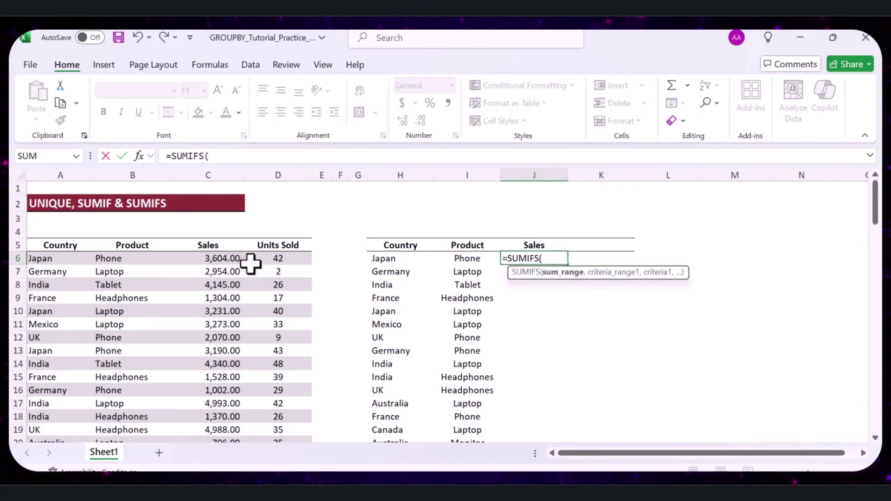
left_click_drag(231, 259, 236, 406)
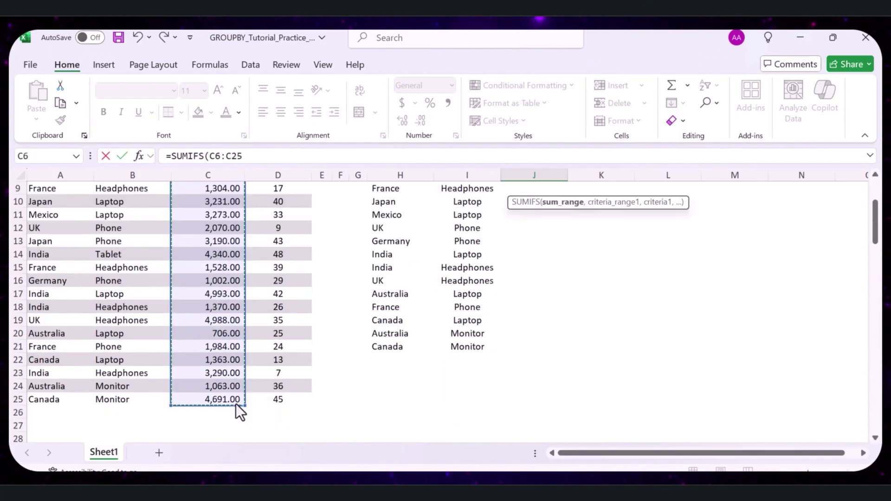
type(",")
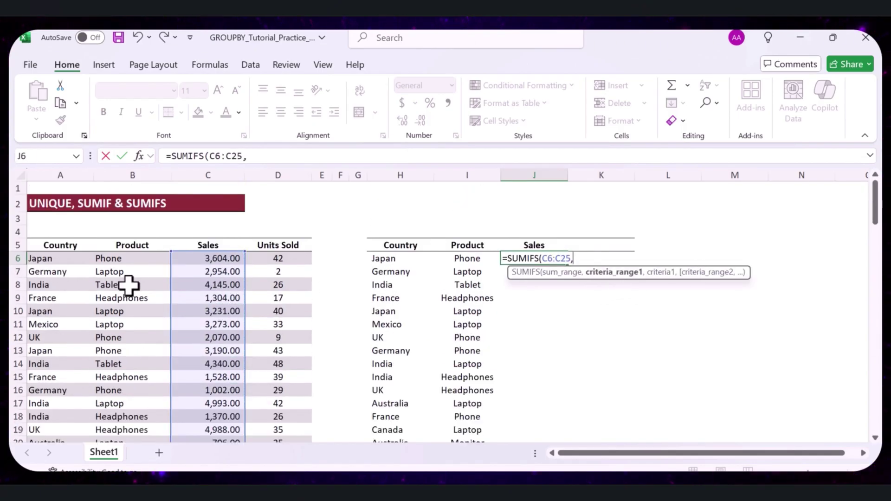
left_click_drag(28, 258, 56, 462)
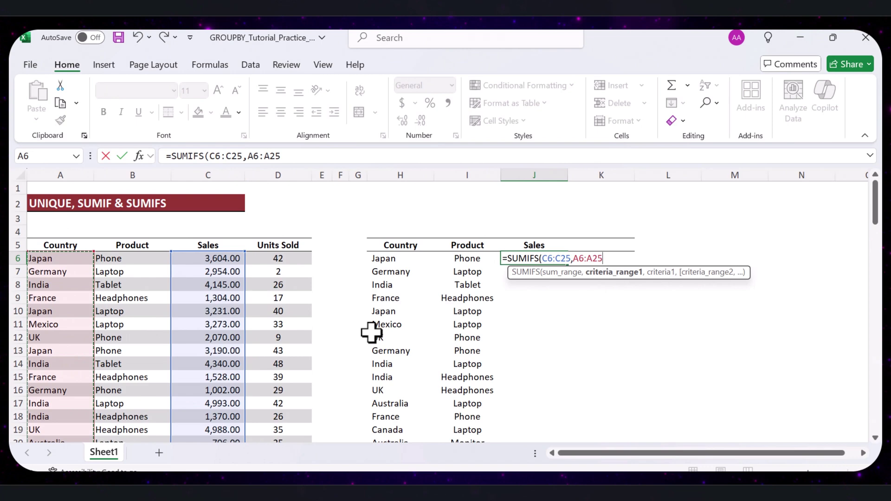
type(",")
left_click(403, 260)
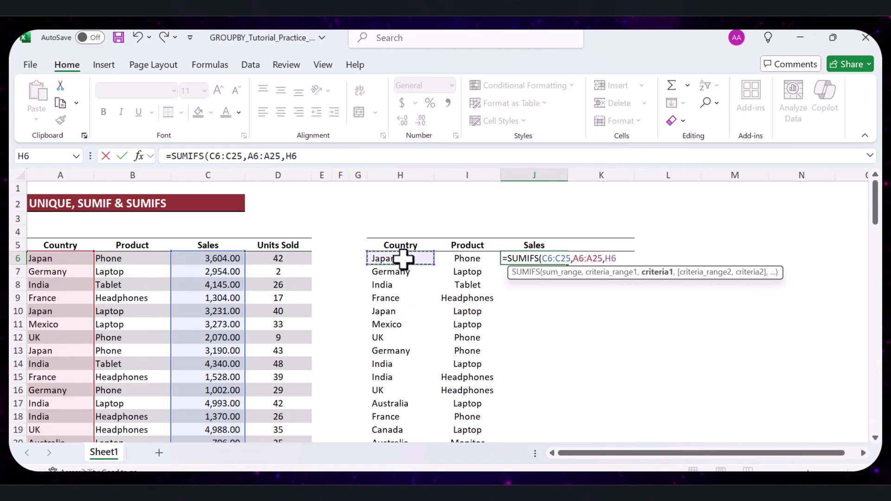
type(",")
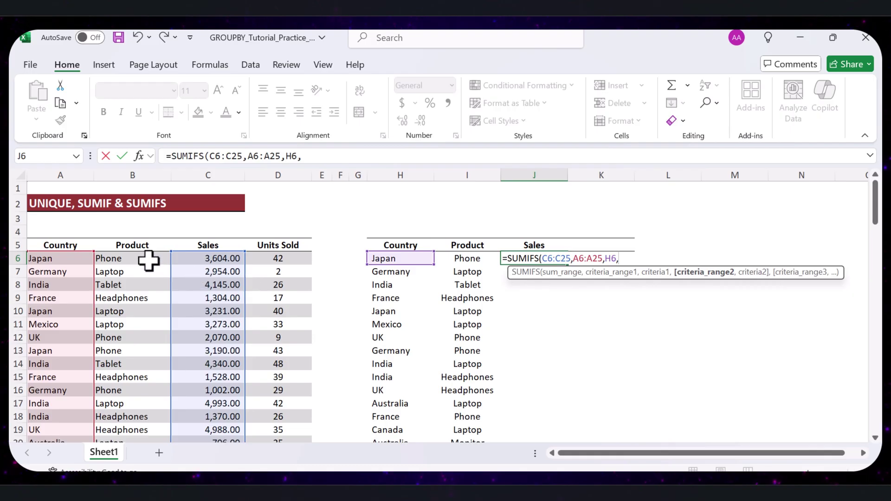
left_click_drag(148, 256, 133, 399)
left_click(367, 156)
key("BackSpace")
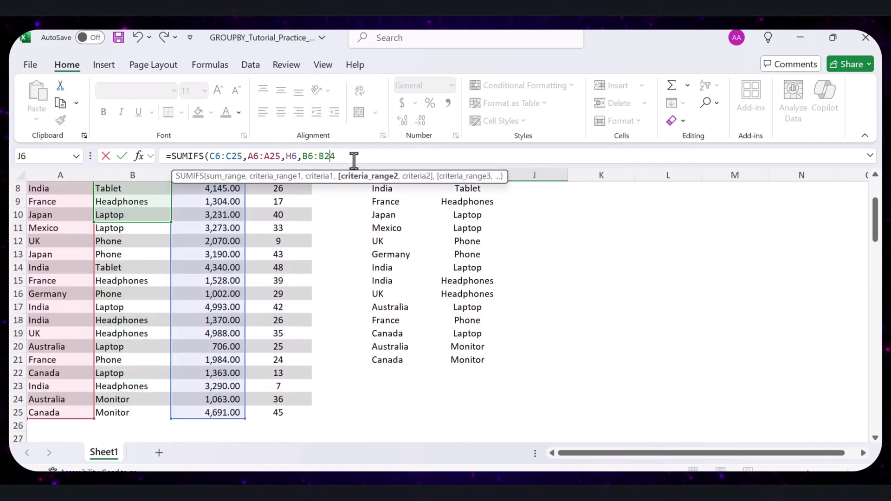
type("5,")
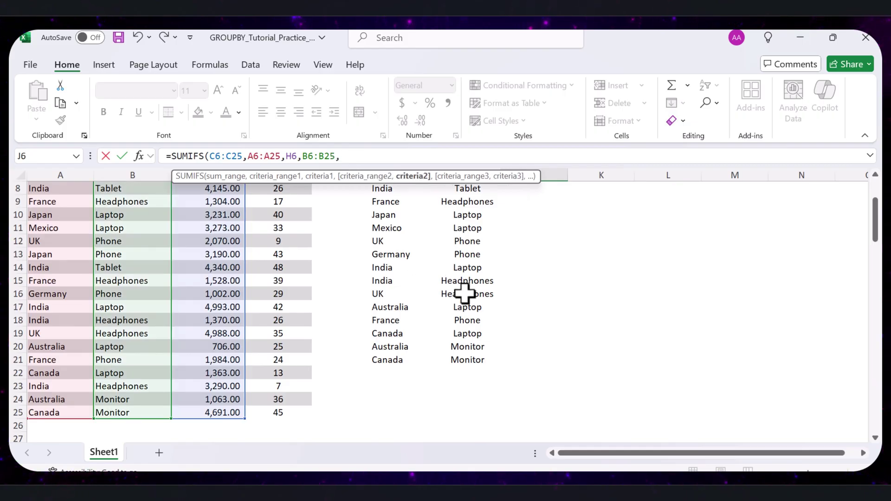
scroll(464, 293, "up", 3)
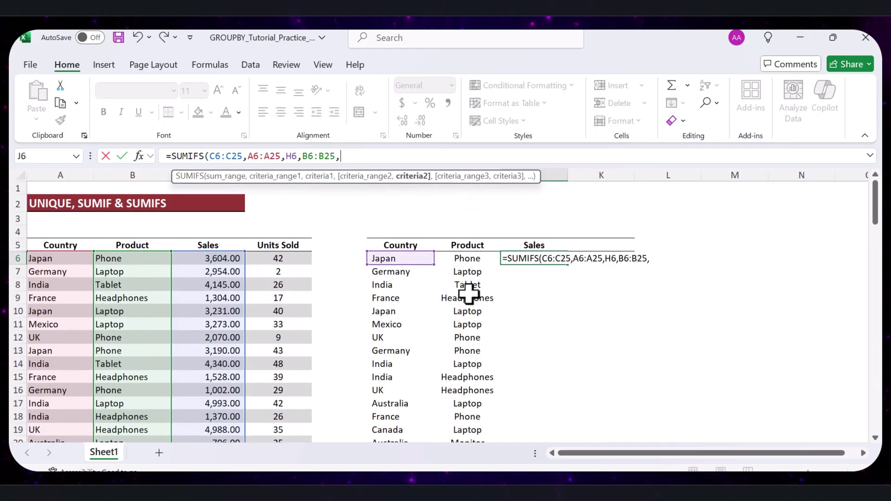
left_click(460, 257)
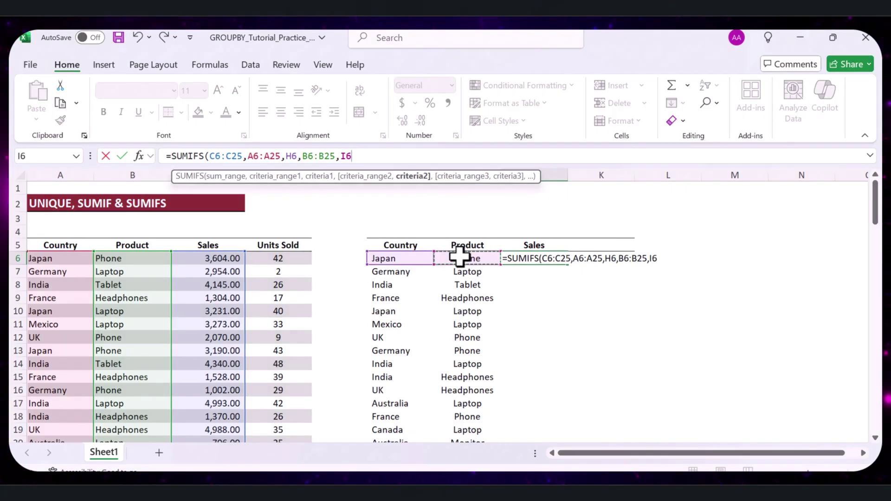
type(")")
key("Return")
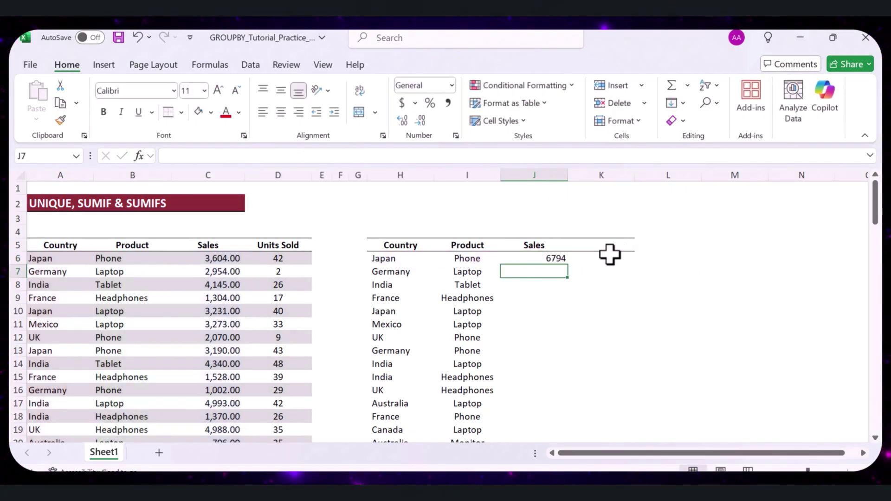
Copy the SUMIFS formula down the Sales column for every country–product pair
left_click(543, 256)
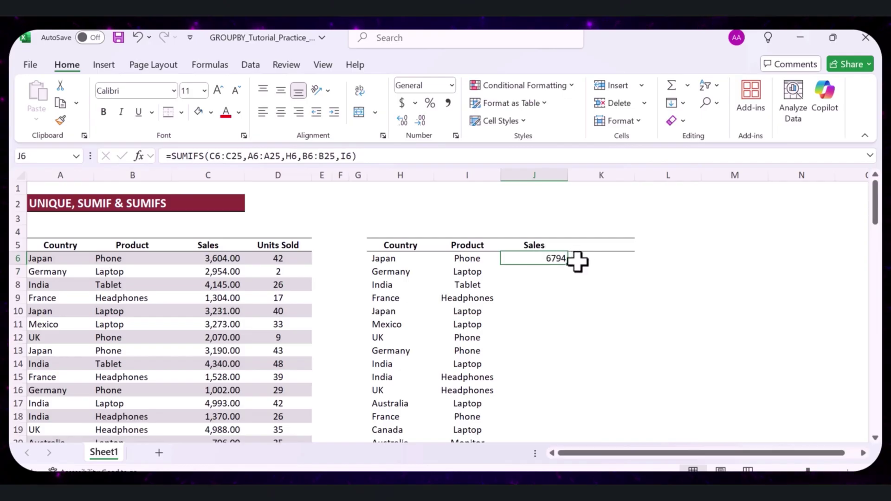
left_click_drag(573, 270, 563, 437)
left_click(629, 321)
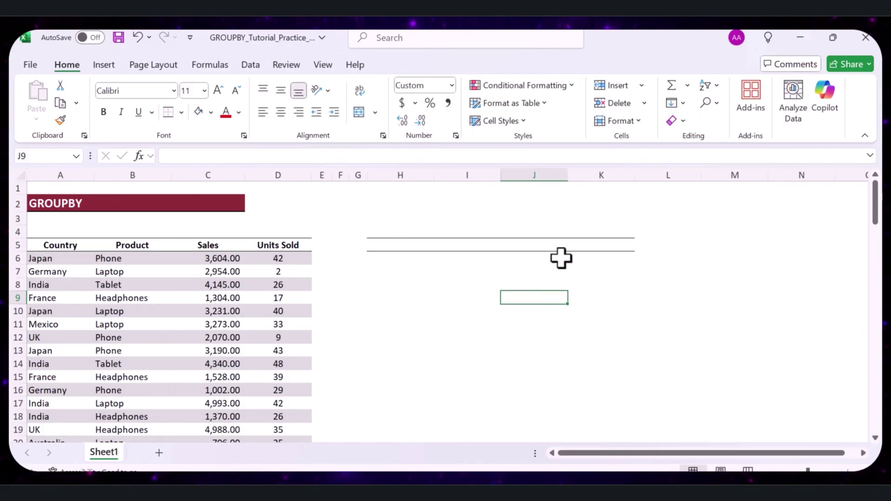
Build =GROUPBY(A6:A25,C6:C25,SUM in H6, grouping by Country and summing Sales
left_click(392, 258)
double_click(392, 258)
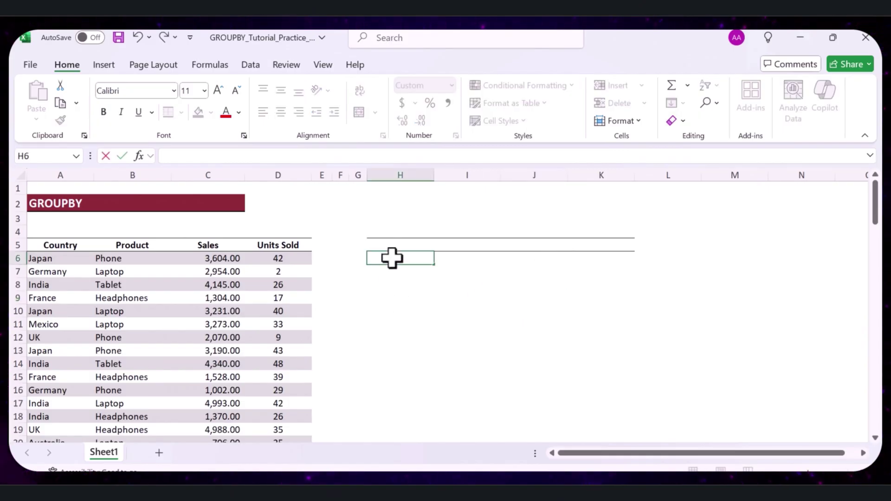
type("=GROU")
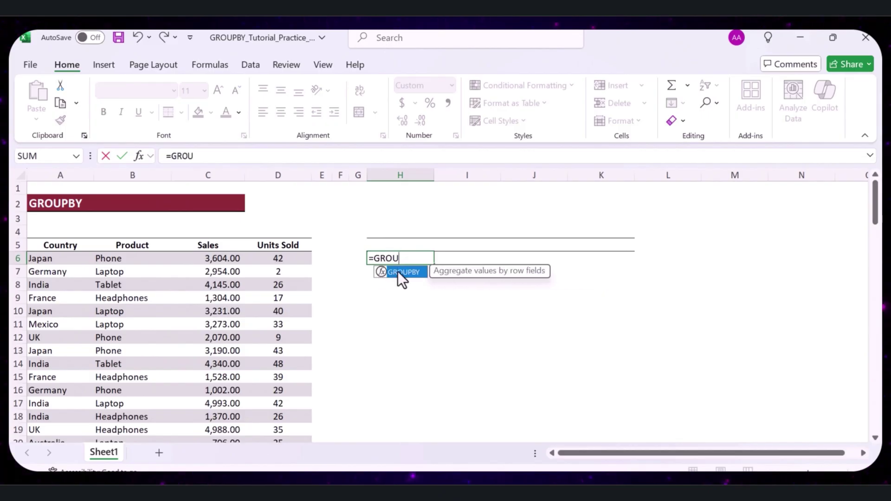
double_click(397, 272)
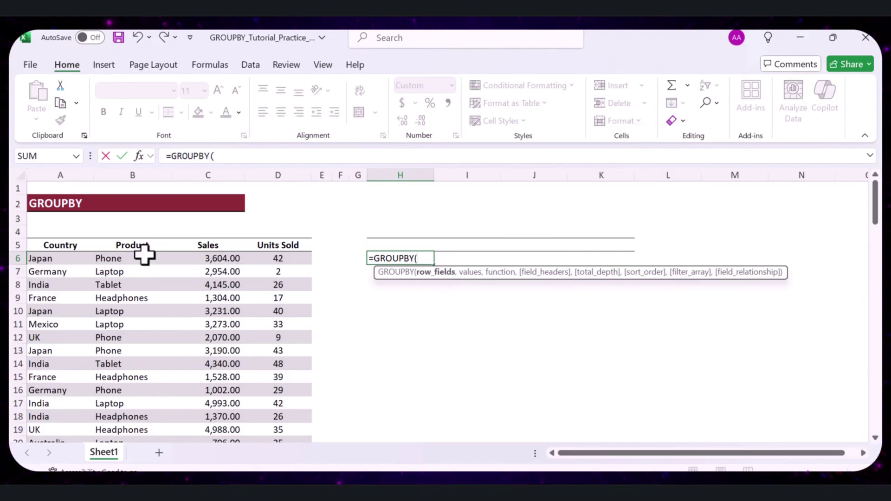
left_click(59, 257)
key("ctrl+shift+Down")
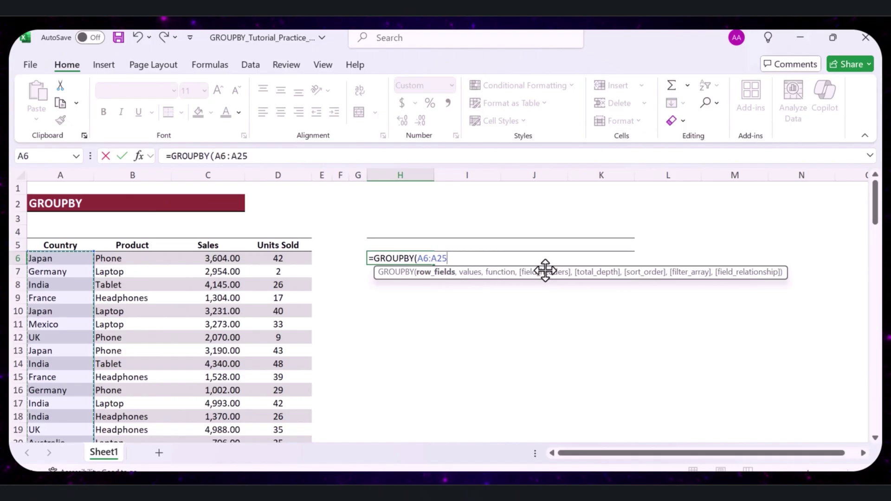
type(",")
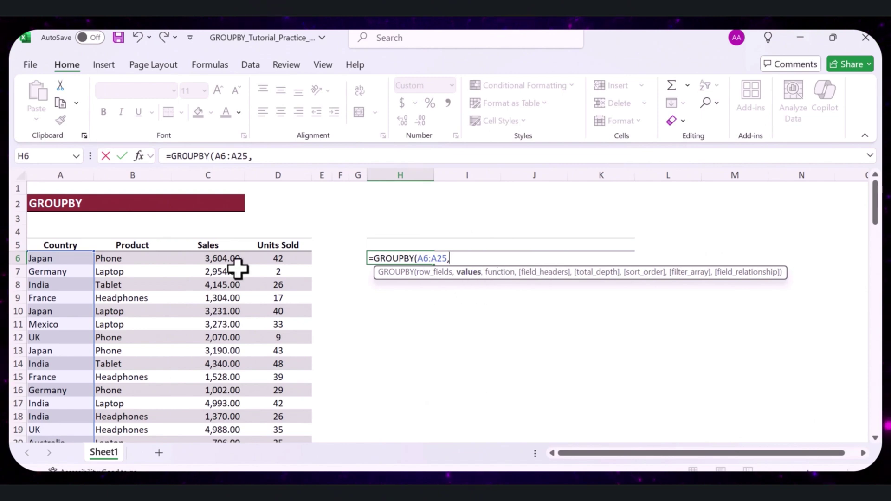
left_click_drag(219, 256, 259, 448)
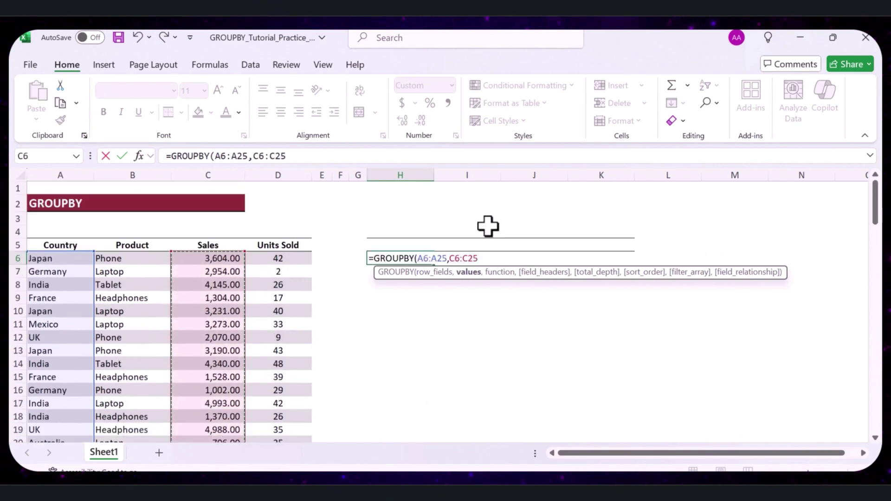
type(",")
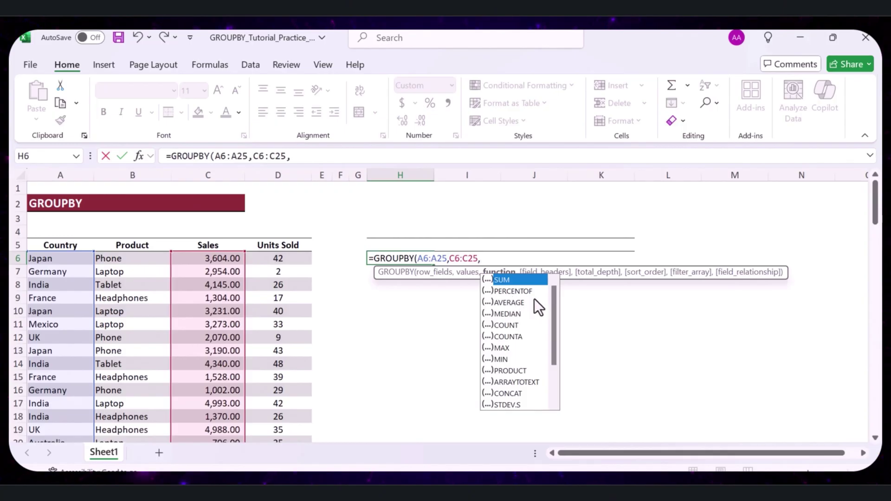
mouse_move(557, 303)
left_mouse_down()
mouse_move(562, 339)
mouse_move(559, 291)
left_mouse_up()
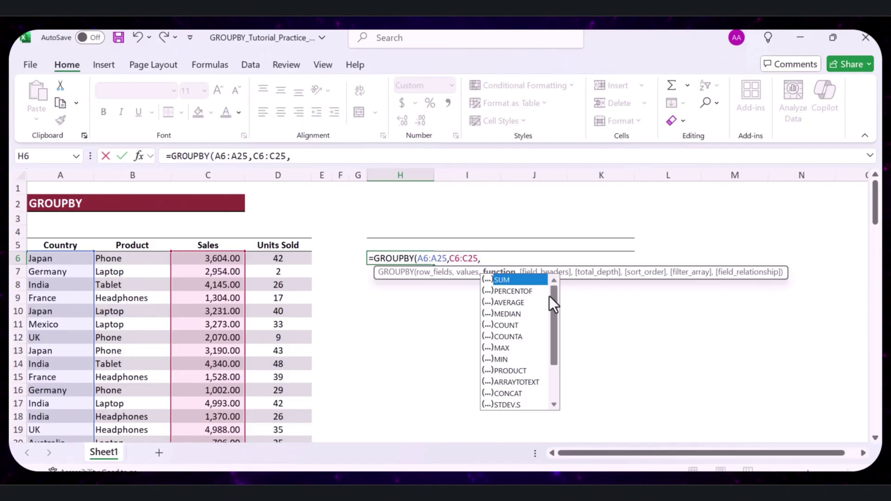
double_click(514, 282)
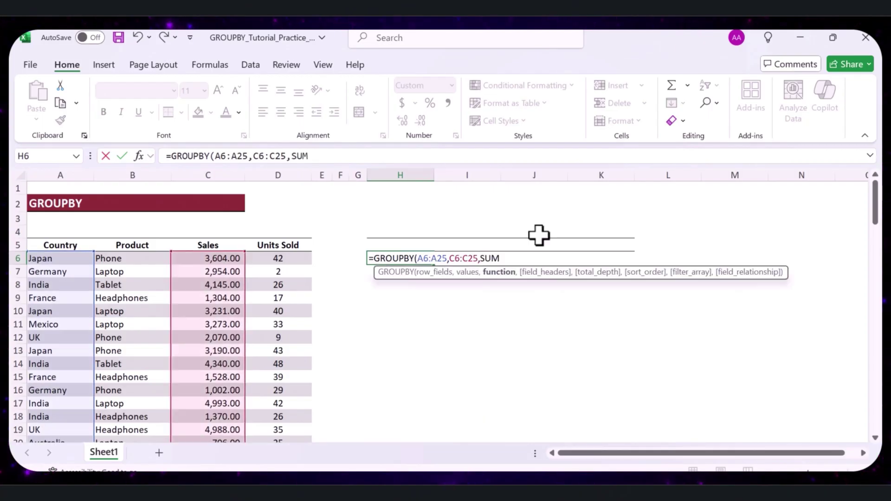
Commit the GROUPBY formula and check the spilled summary's grand Total of 55,089.00
type(")")
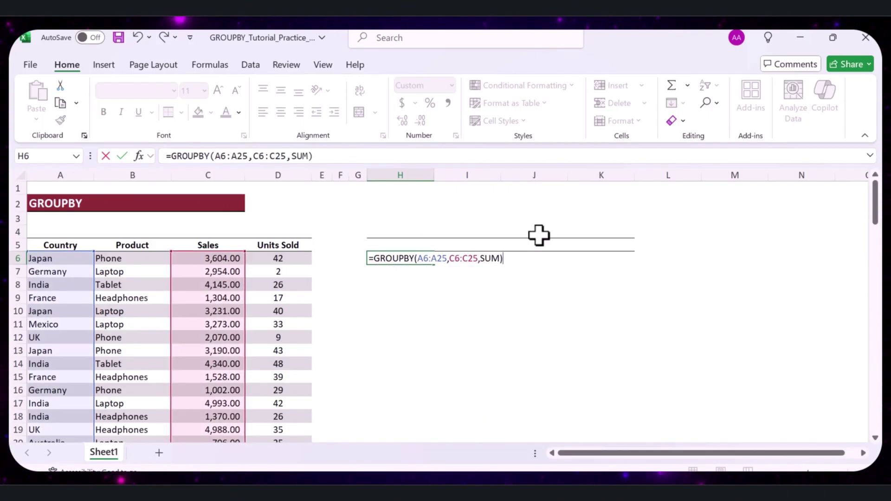
key("Return")
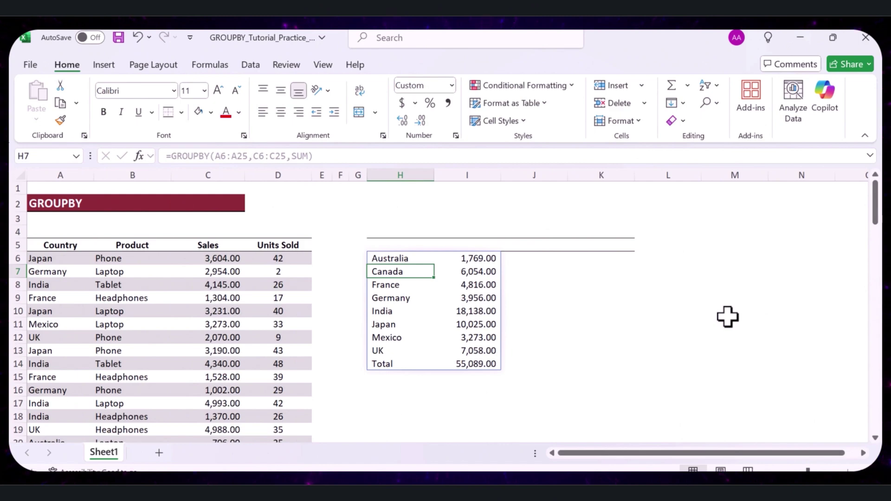
left_click_drag(408, 363, 468, 363)
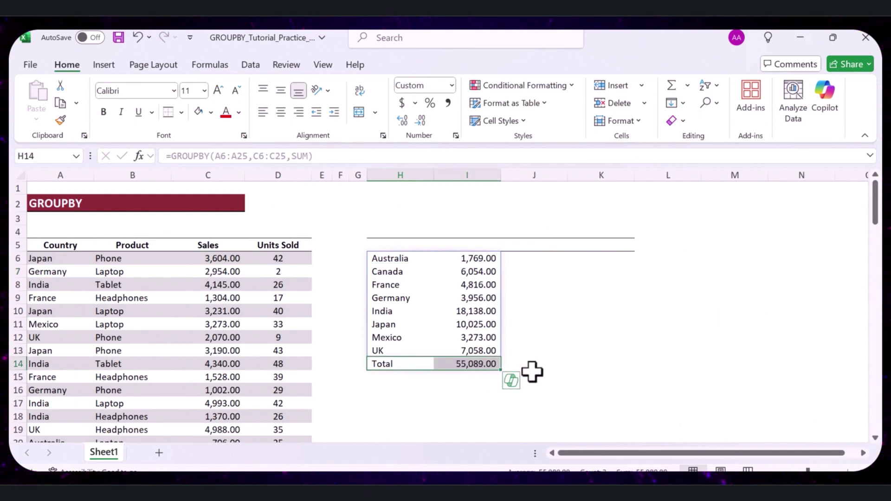
left_click(599, 333)
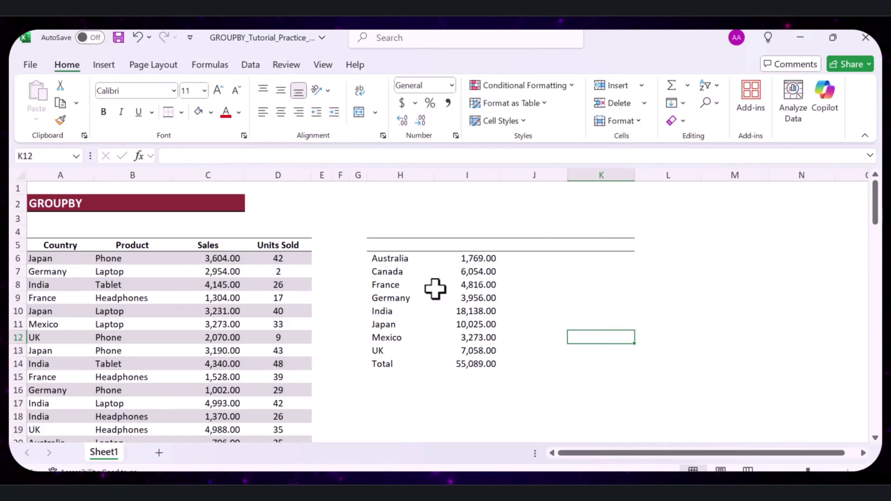
Undo and clear the previous GROUPBY formula from H6
key("ctrl+z")
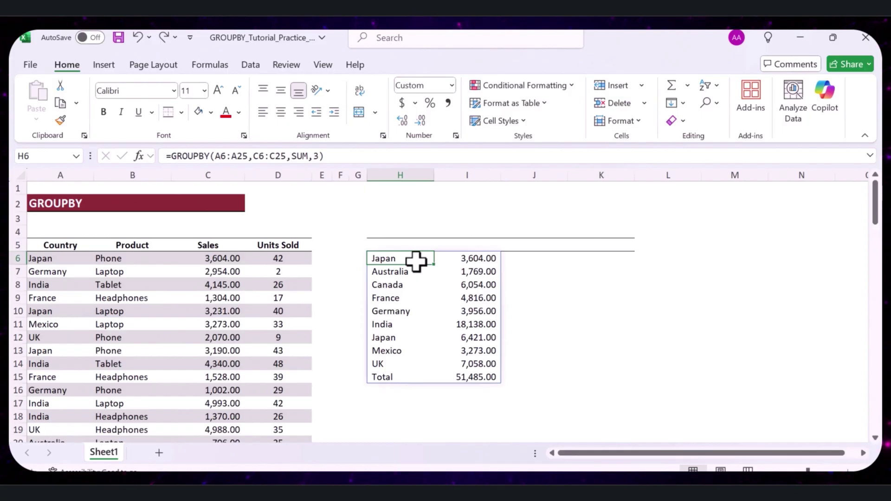
key("Delete")
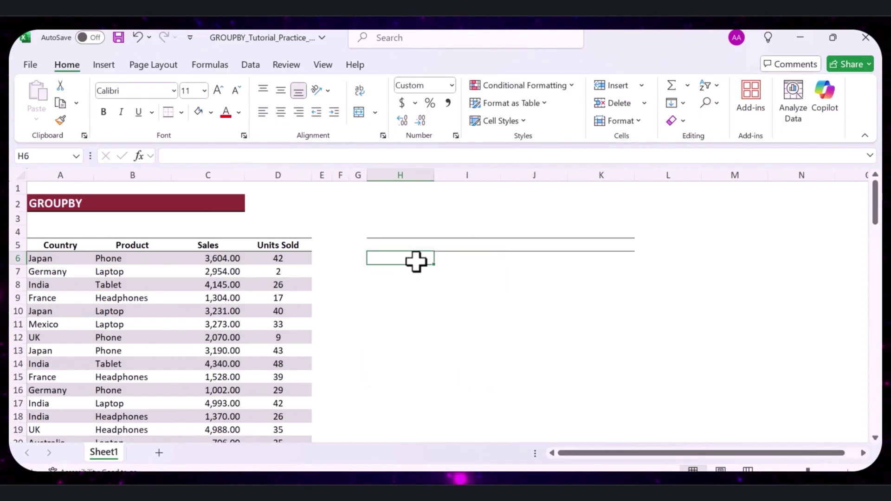
key("Down")
key("Right")
Write =GROUPBY(A5:A25,C5:C25,SUM,3 in H5, including headers with field headers shown
left_click(392, 246)
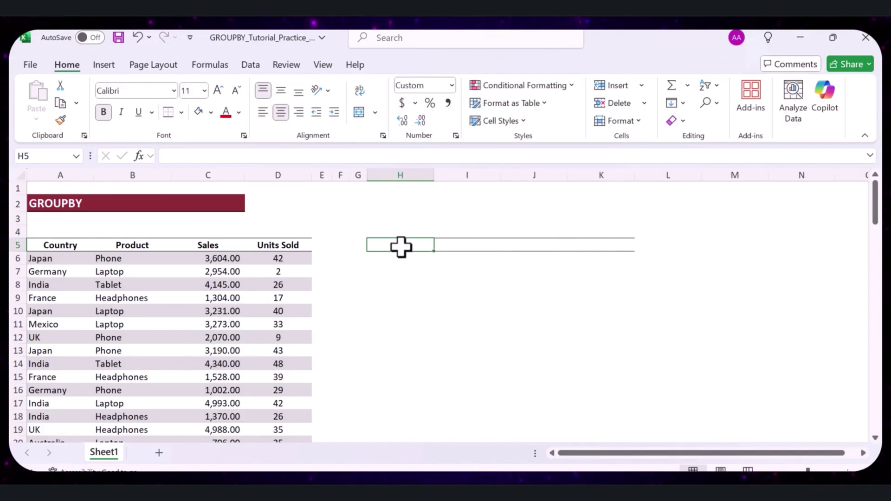
type("=GROUPBY(")
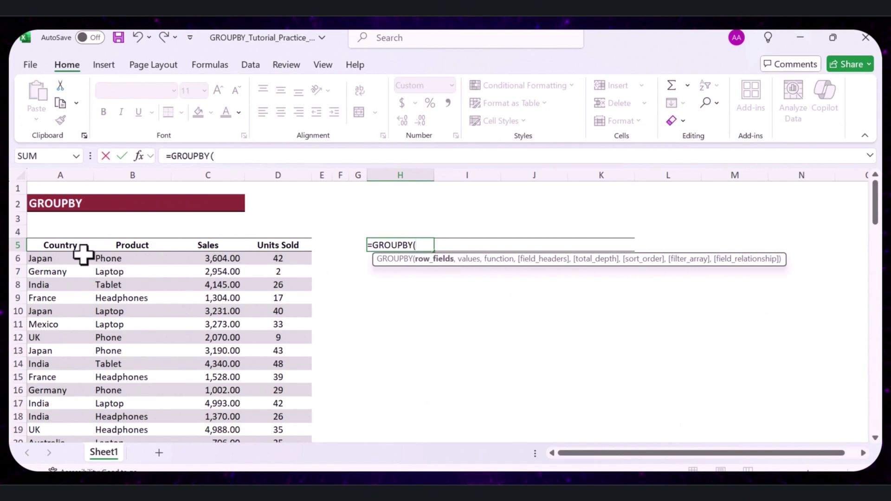
left_click_drag(64, 245, 68, 414)
type(",")
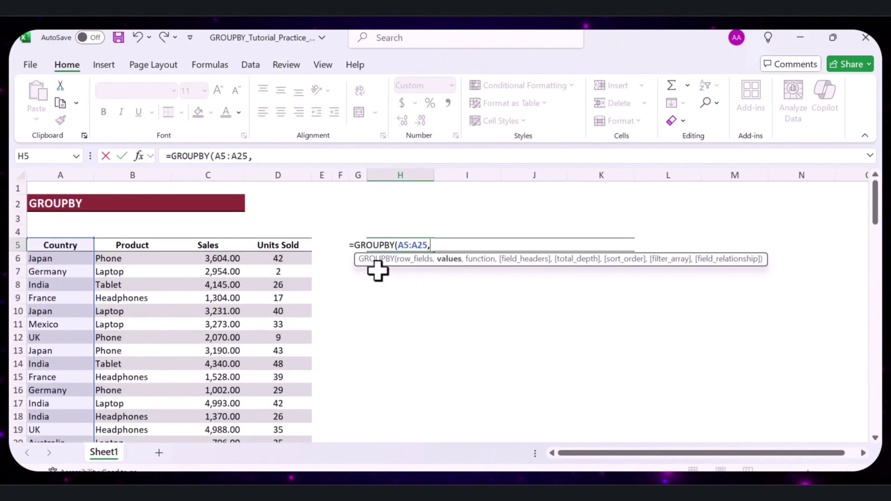
left_click(228, 247)
left_click_drag(227, 247, 232, 403)
type(",")
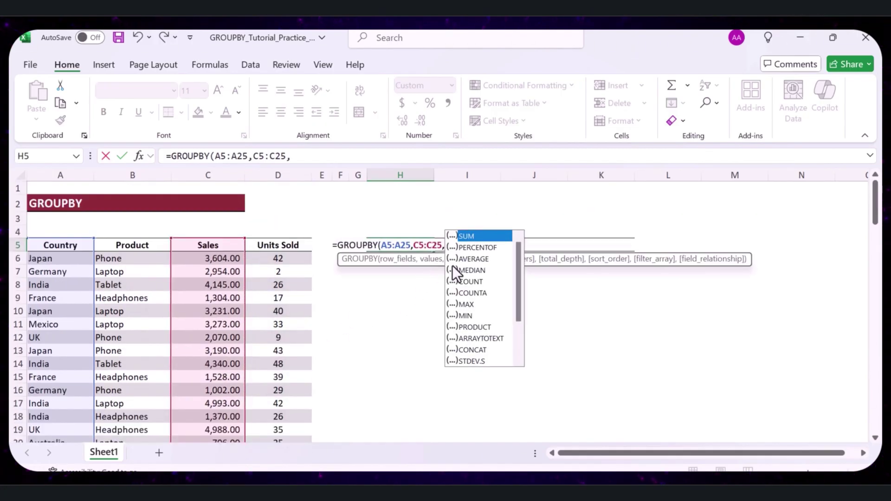
double_click(474, 236)
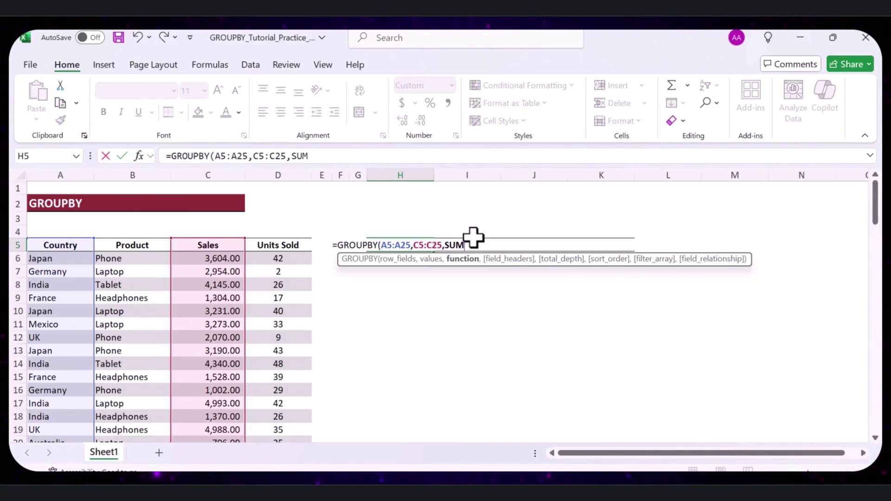
type(",")
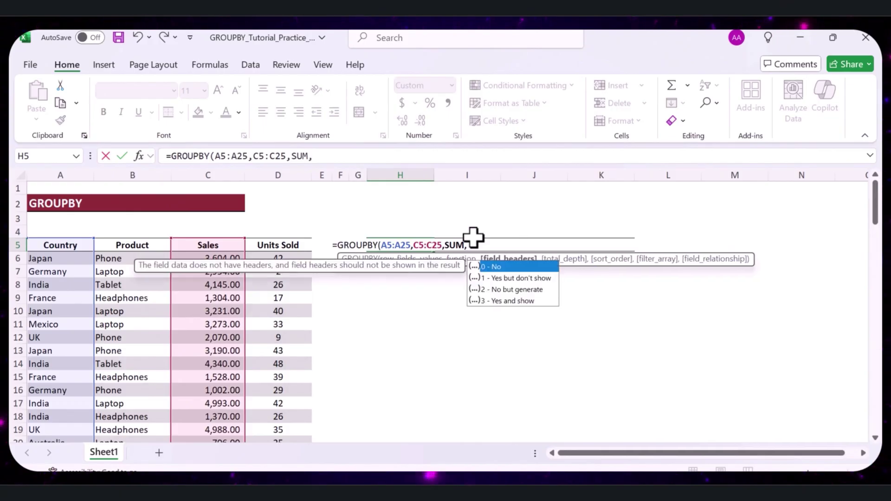
double_click(507, 300)
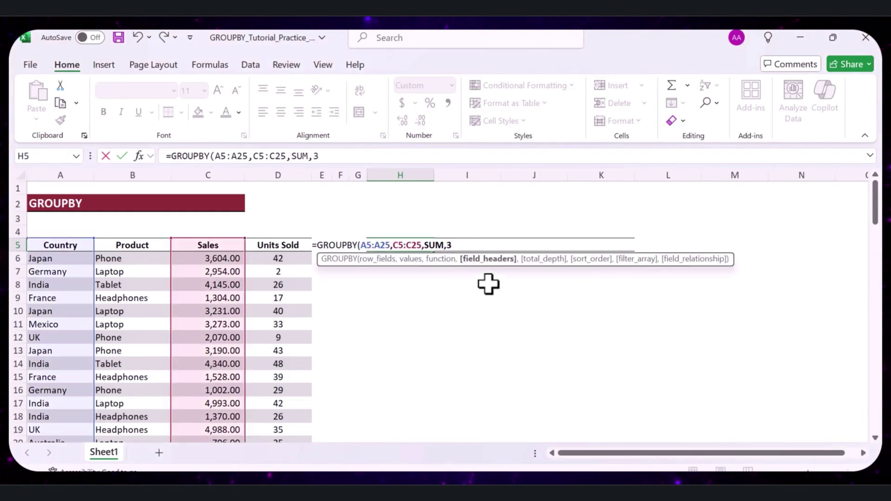
Commit the headed GROUPBY formula in H5 and review the spilled country summary
type(")")
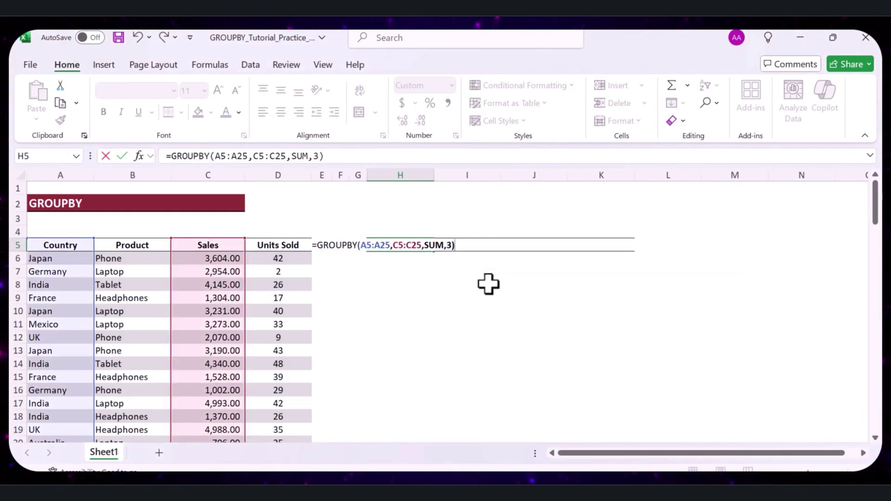
key("Return")
left_click(597, 346)
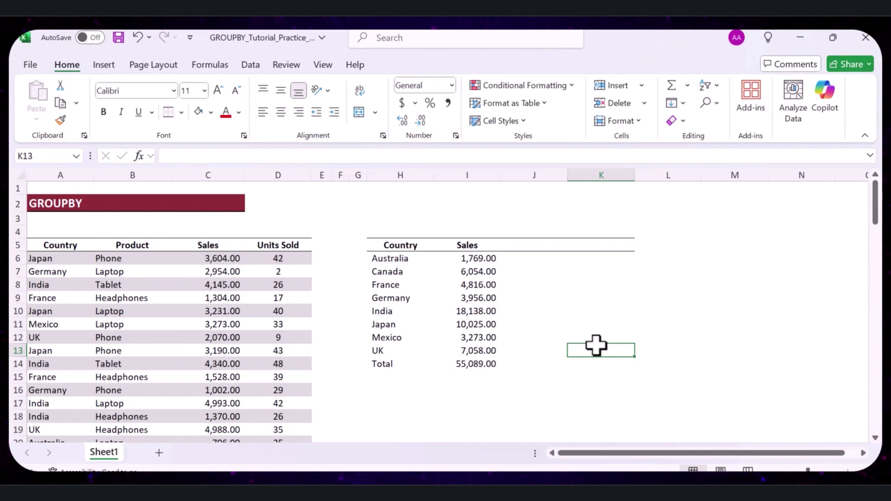
left_click(420, 271)
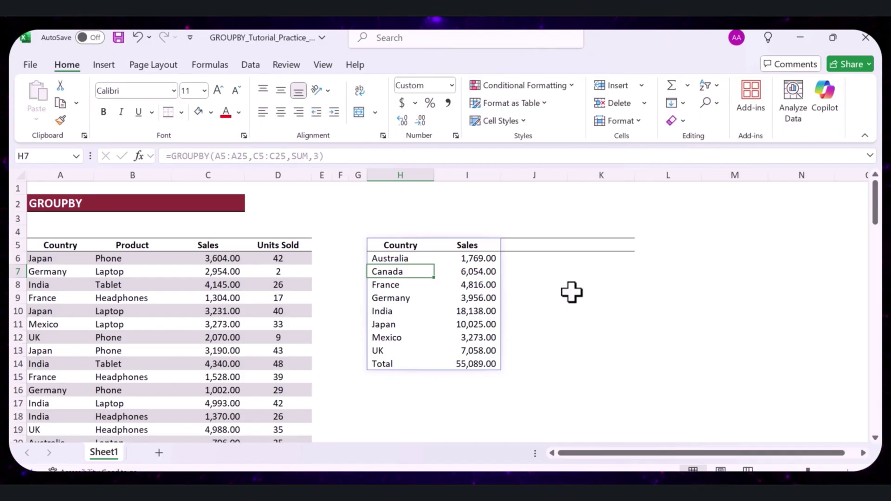
Widen the grouping range to A5:B25 so totals break down by Country and Product
left_click(404, 244)
double_click(233, 156)
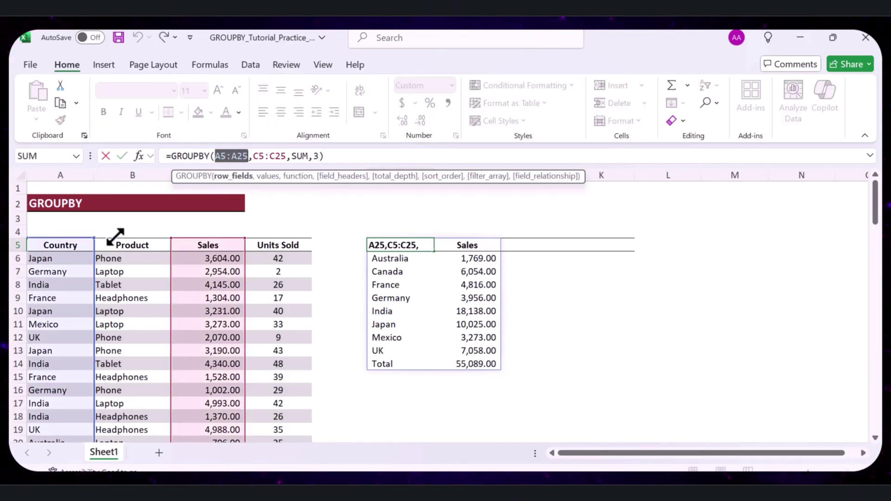
left_click_drag(115, 237, 144, 237)
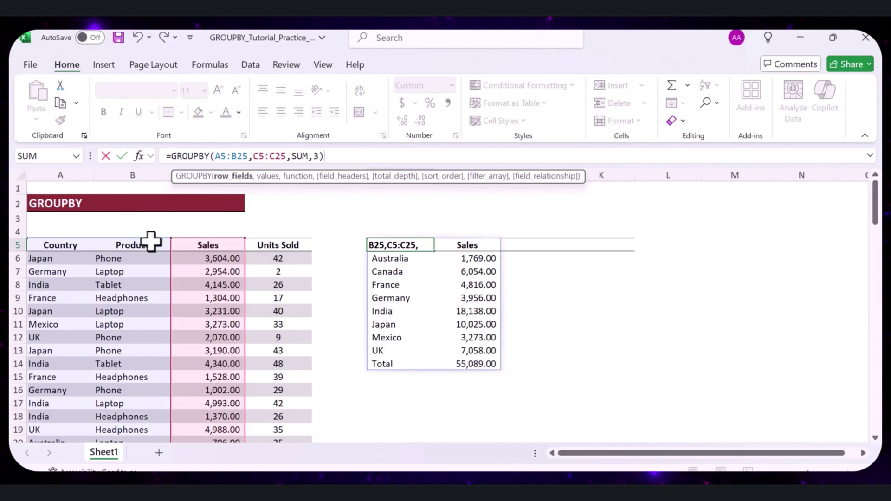
key("Return")
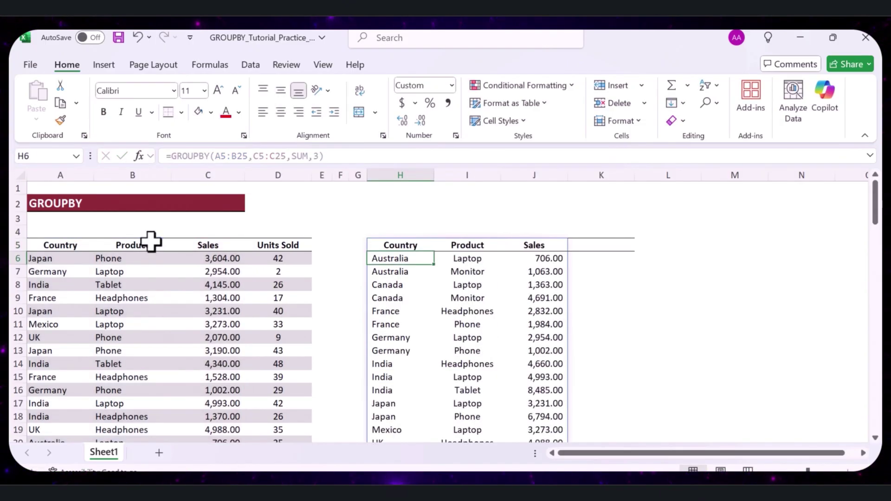
scroll(360, 265, "down", 3)
scroll(434, 271, "up", 3)
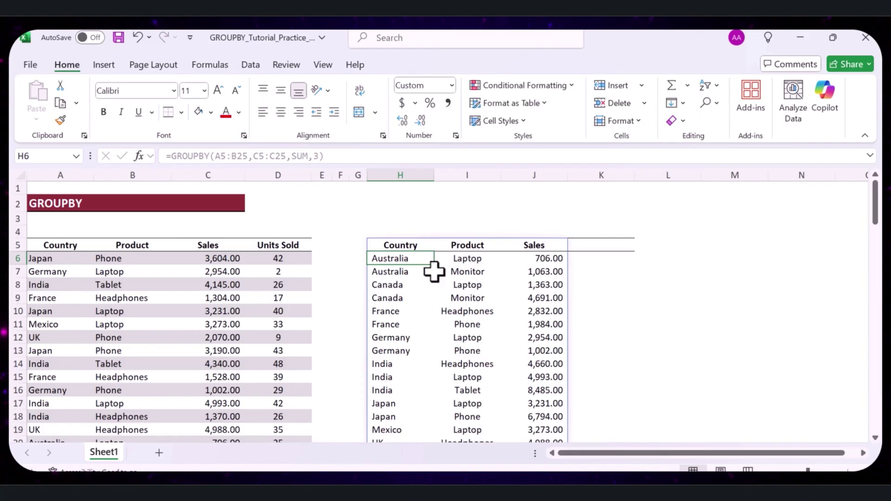
Extend the GROUPBY values range to C5:D25, adding Units Sold beside Sales
double_click(398, 243)
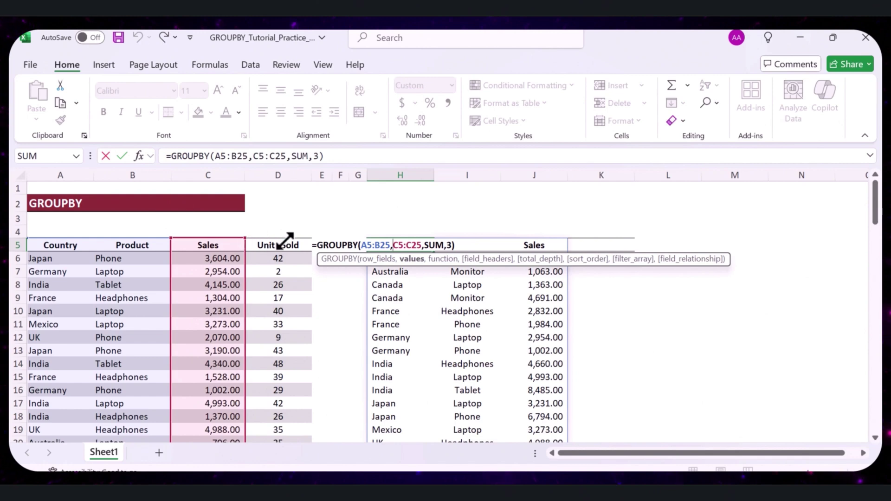
left_click_drag(285, 241, 305, 239)
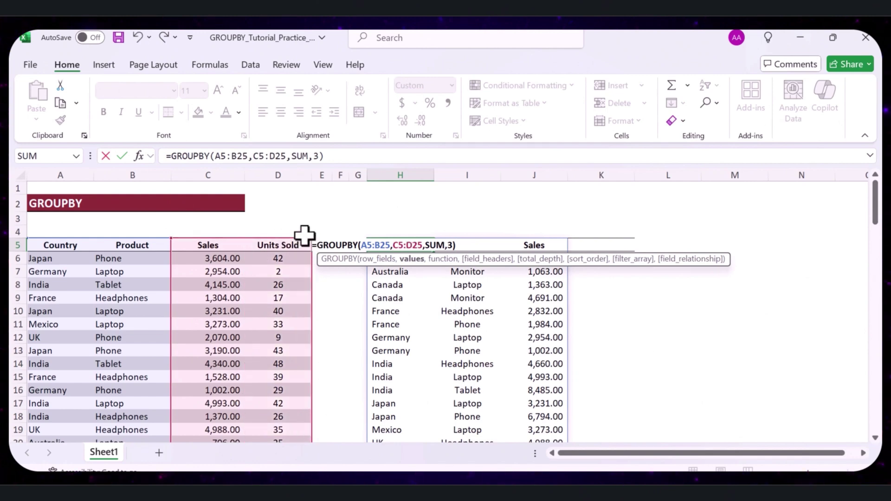
key("Return")
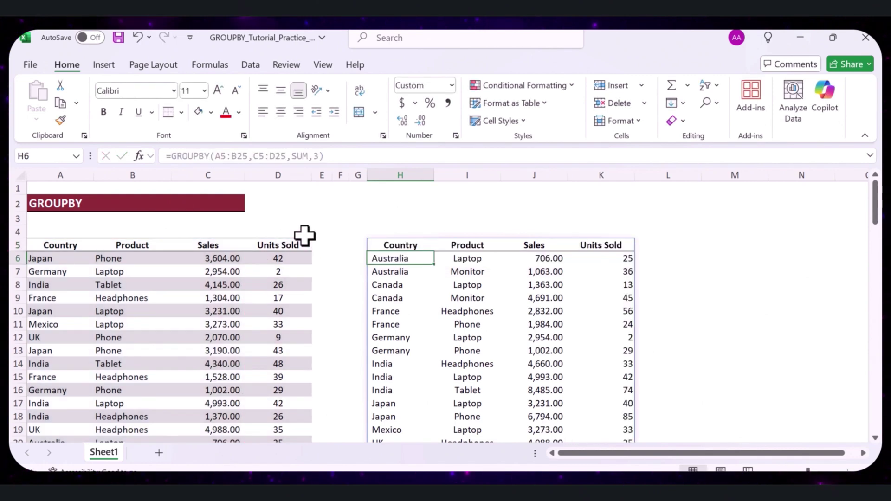